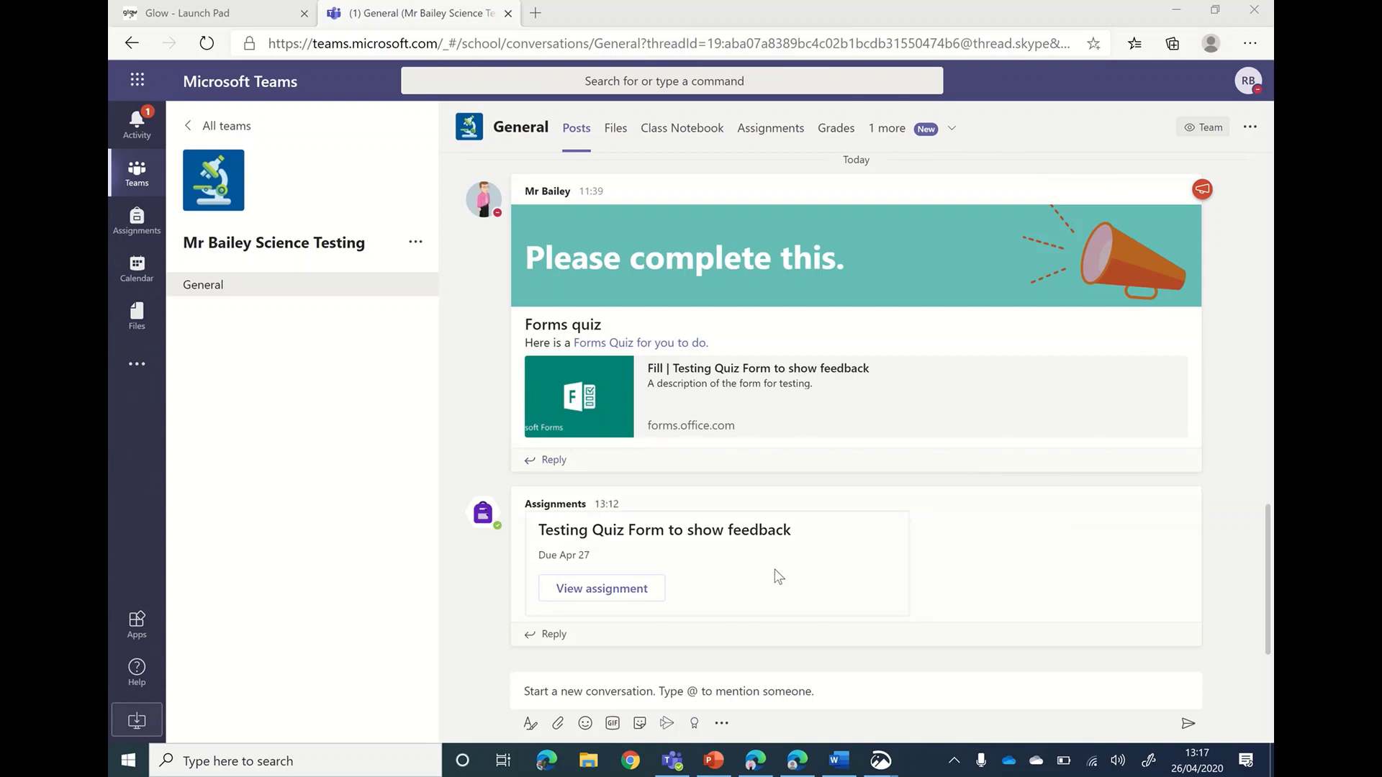
- Open the 'Testing Quiz Form to show feedback' assignment from its post in the General channel
{"action": "left_click", "coordinate": [623, 592]}
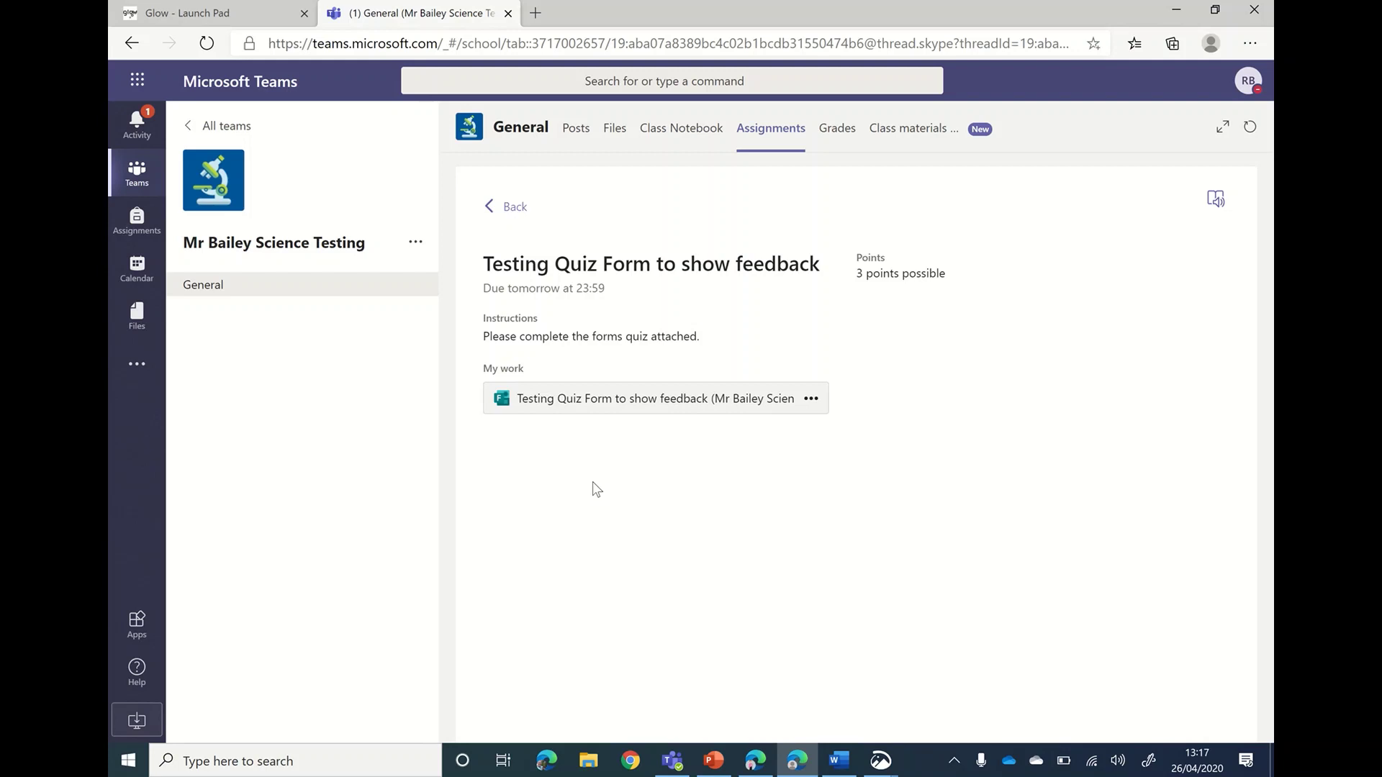
- Open the attached quiz form and scroll through the three entered answers
{"action": "left_click", "coordinate": [574, 406]}
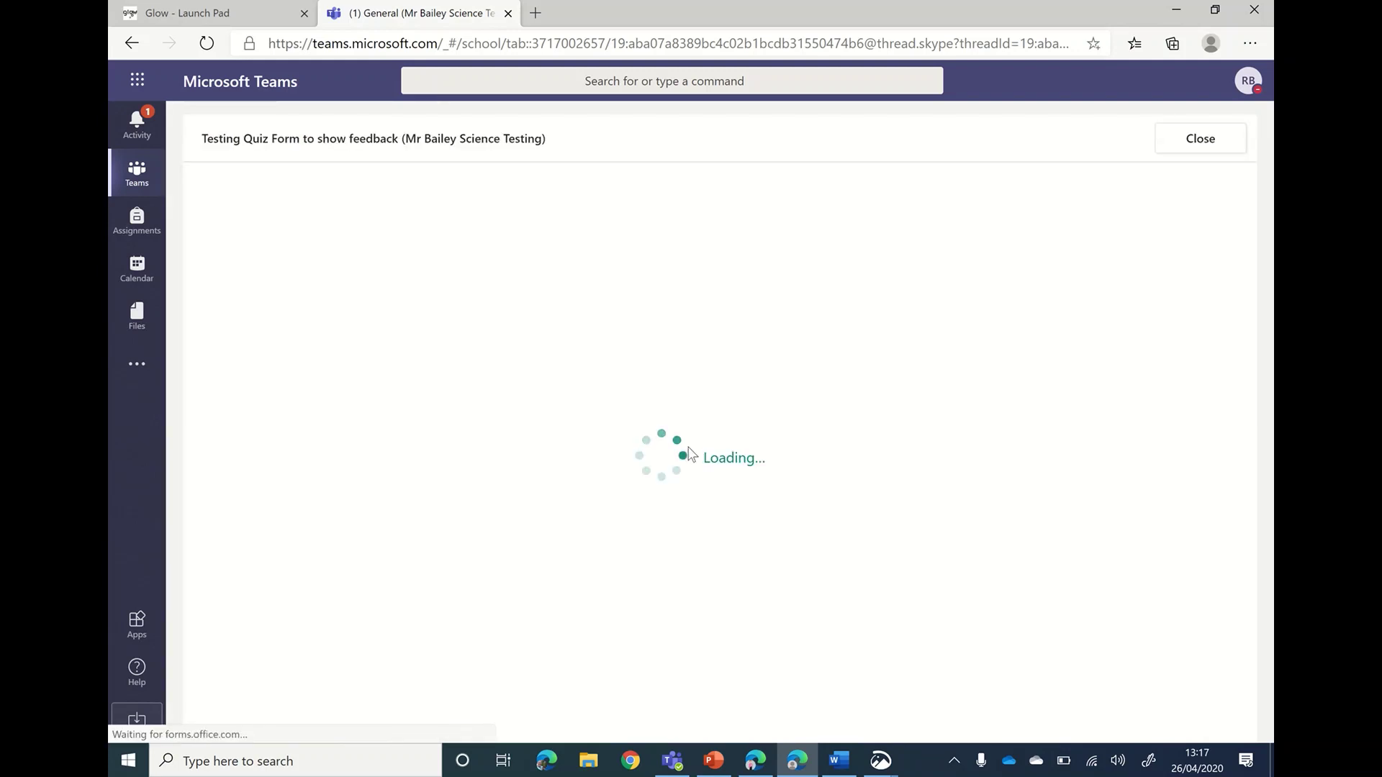
{"action": "scroll", "coordinate": [689, 452], "scroll_direction": "down", "scroll_amount": 2}
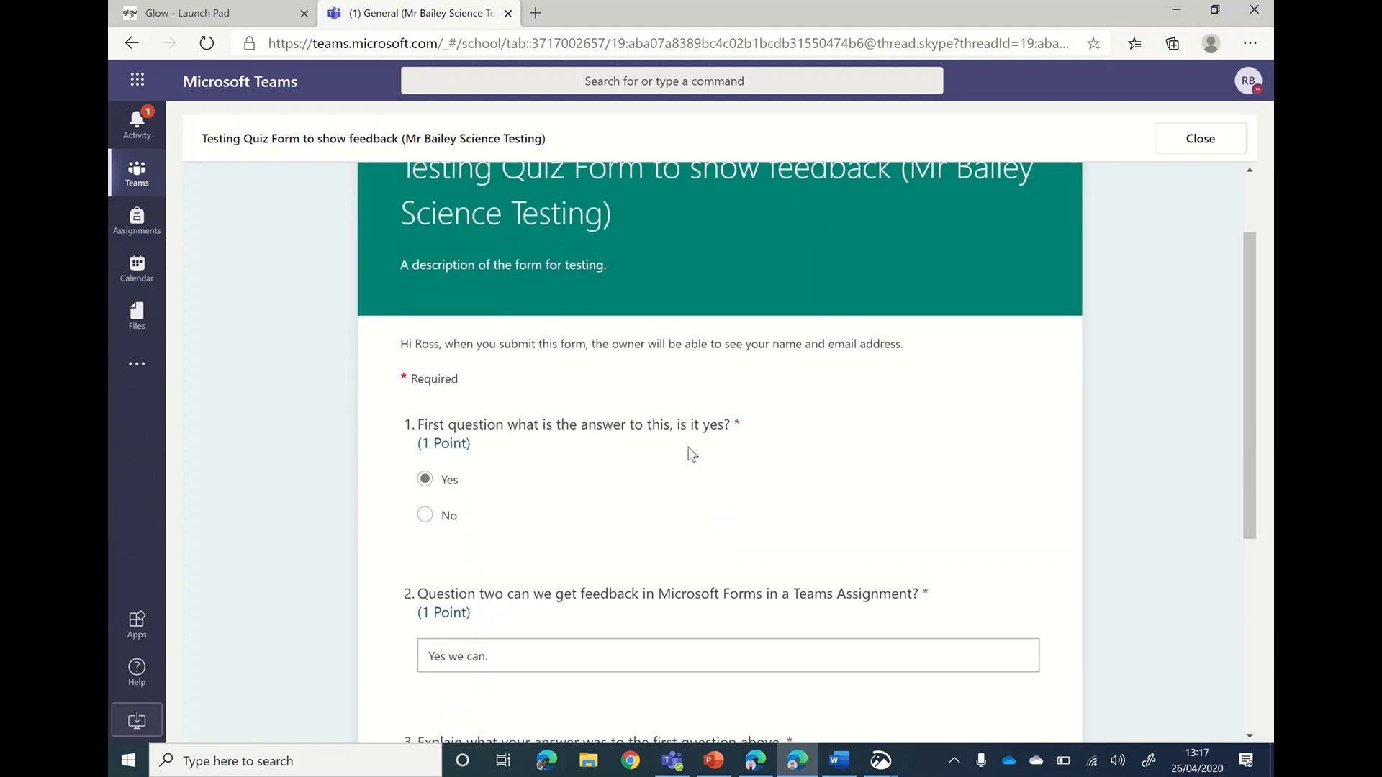
{"action": "scroll", "coordinate": [689, 452], "scroll_direction": "down", "scroll_amount": 2}
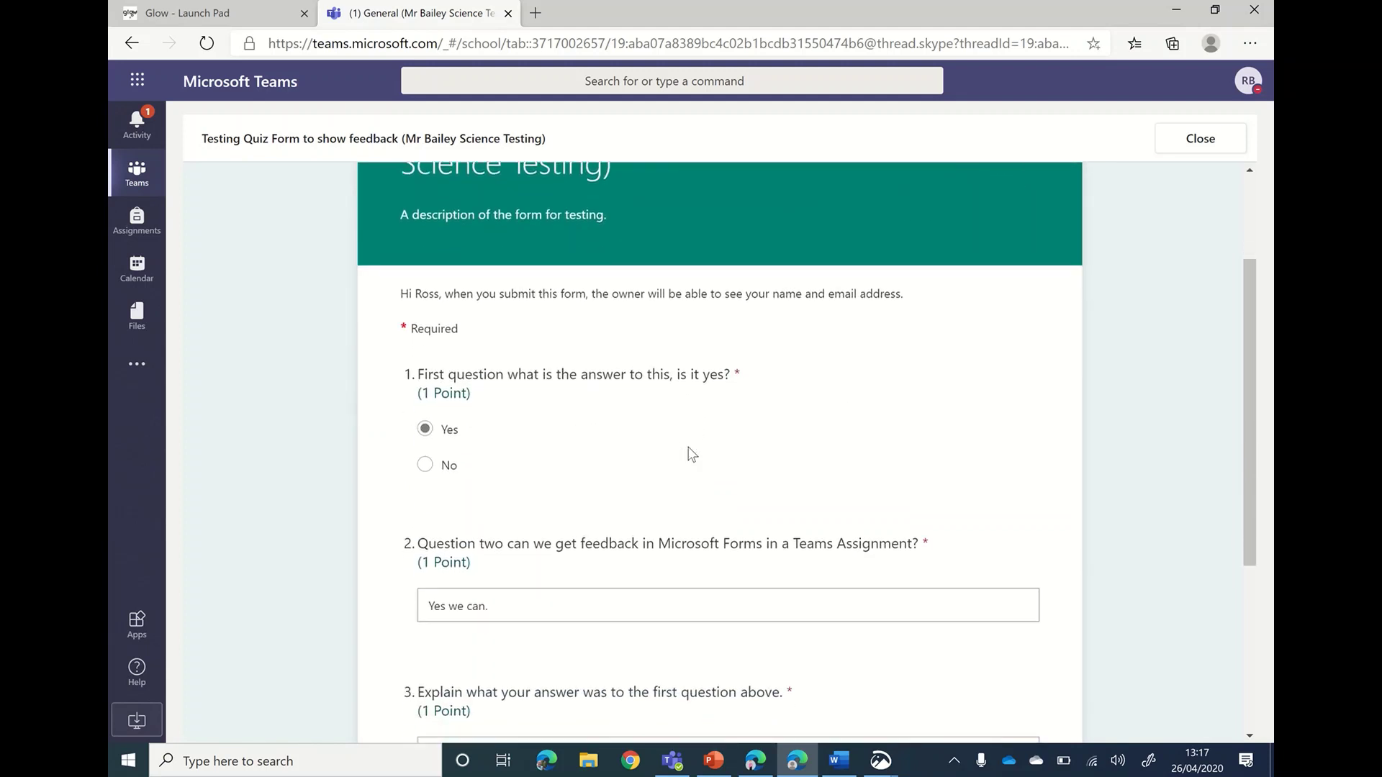
{"action": "scroll", "coordinate": [691, 452], "scroll_direction": "down", "scroll_amount": 1}
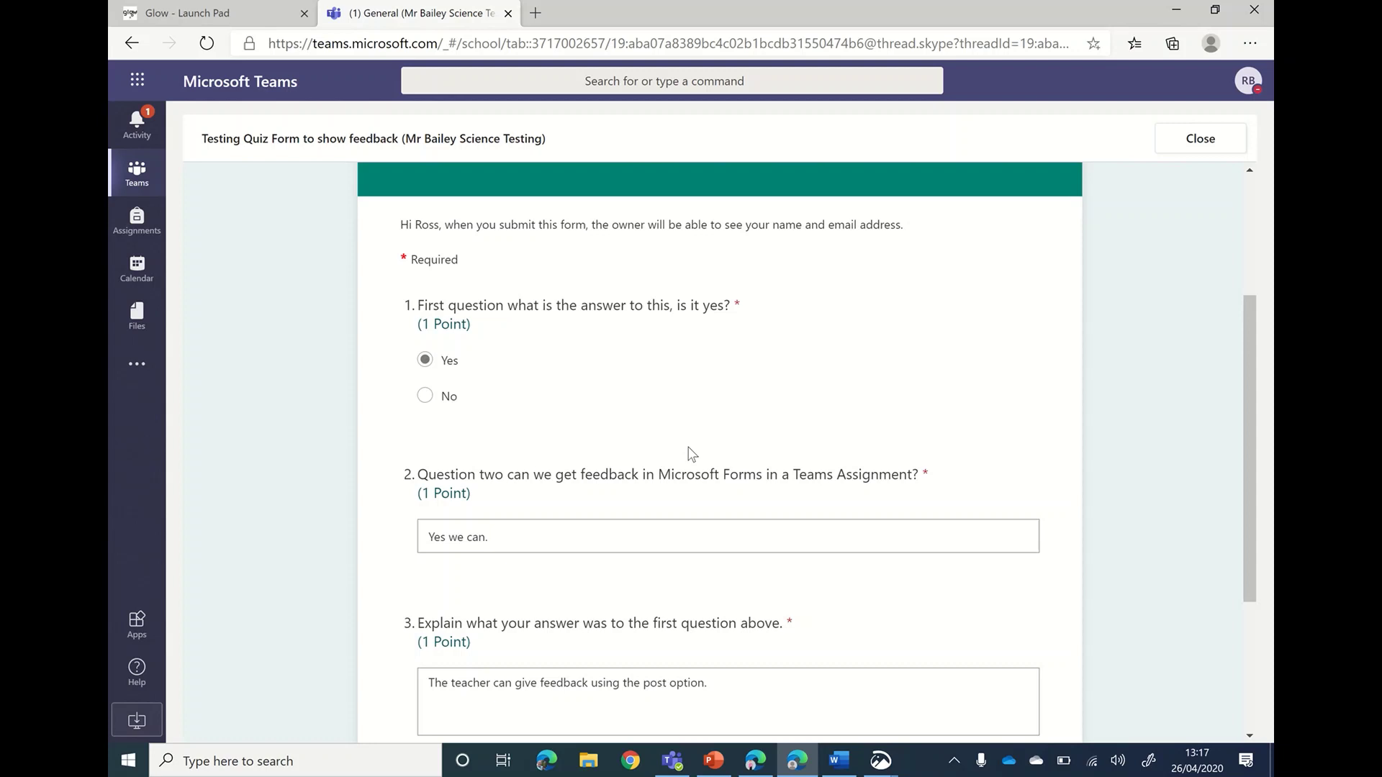
{"action": "scroll", "coordinate": [691, 454], "scroll_direction": "down", "scroll_amount": 4}
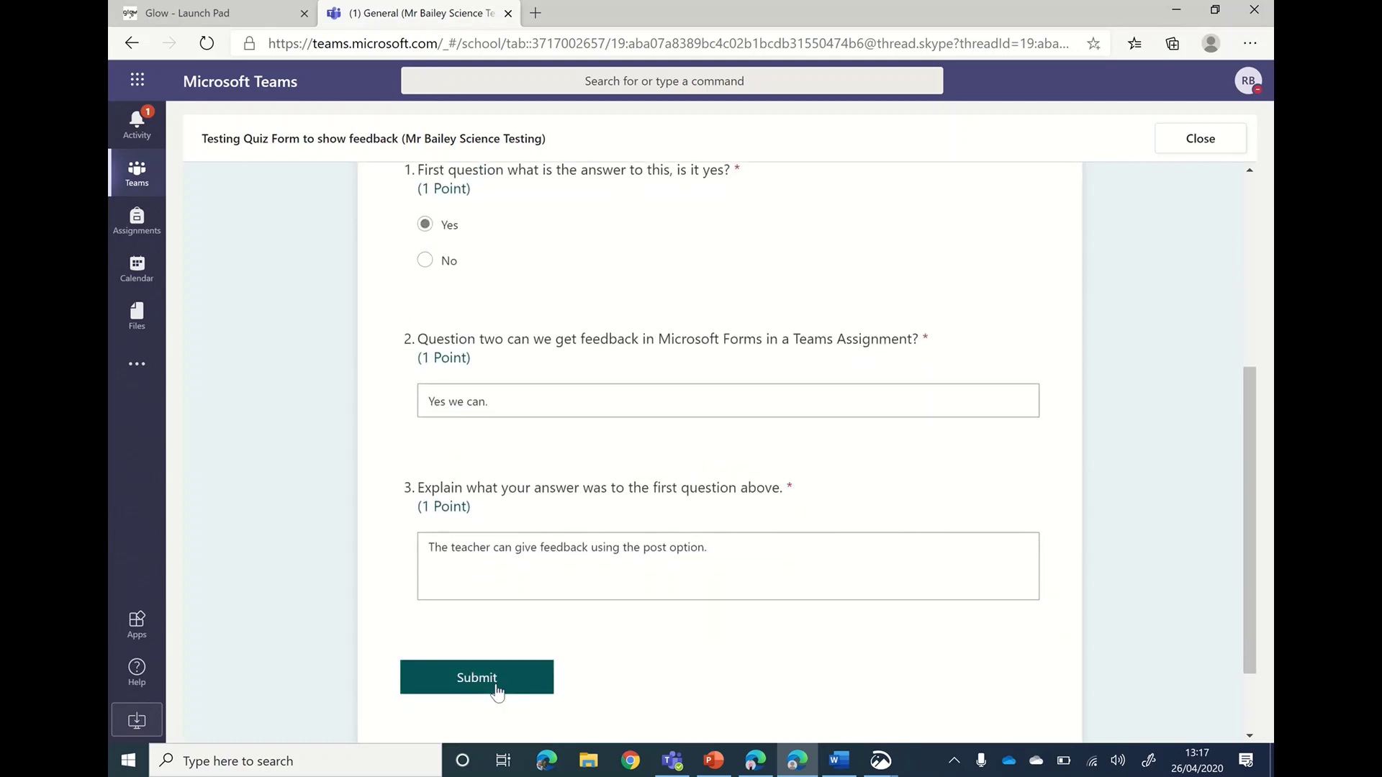
- Submit the quiz and review the marked results: 1/3 points, with question 2 scored 0/1
{"action": "left_click", "coordinate": [495, 687]}
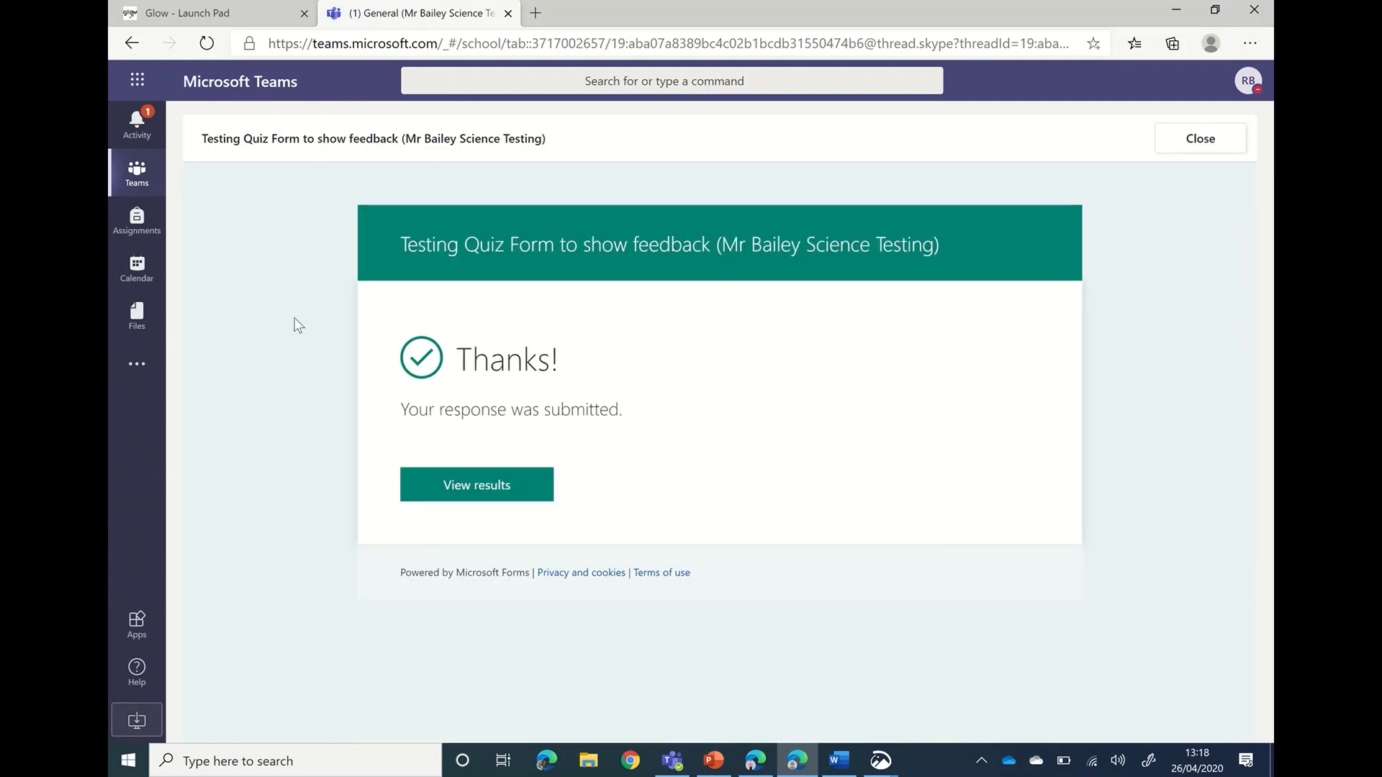
{"action": "left_click", "coordinate": [515, 500]}
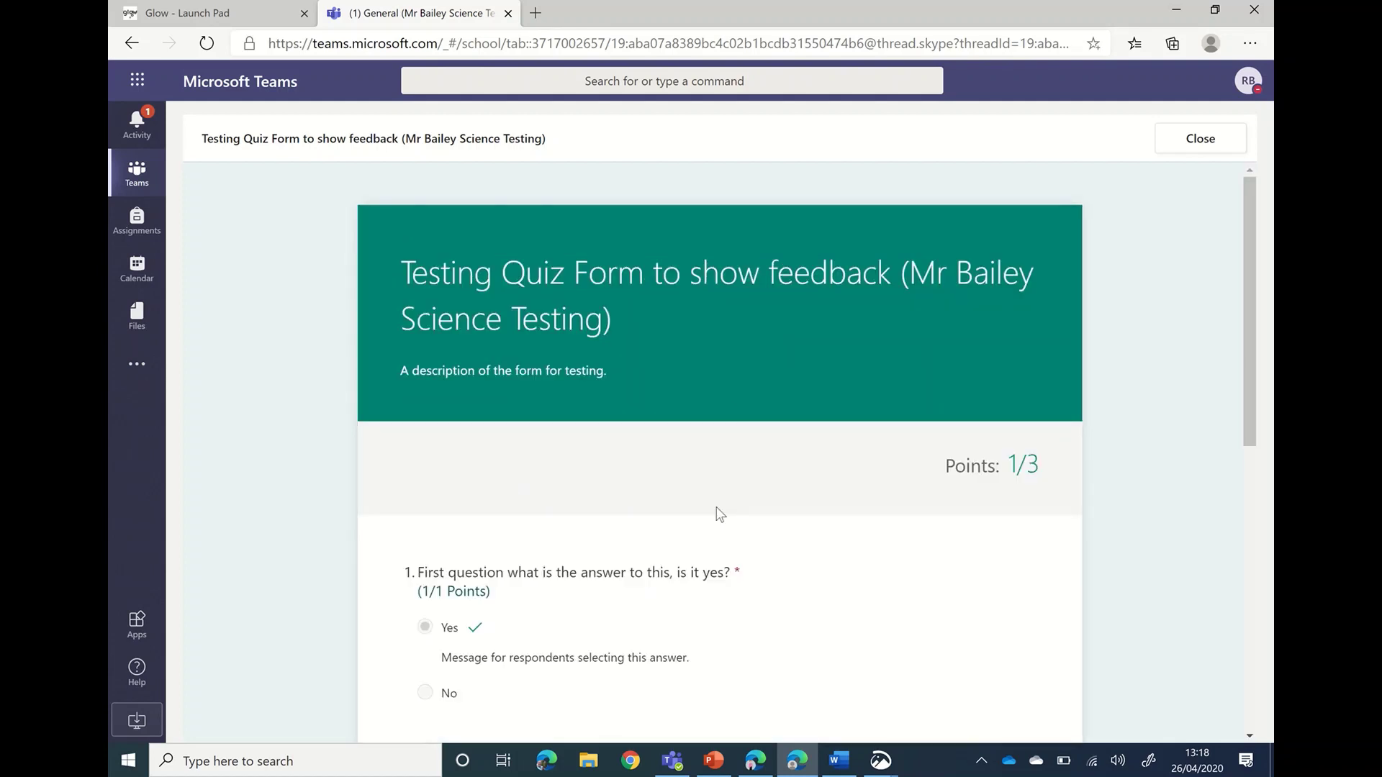
{"action": "scroll", "coordinate": [720, 514], "scroll_direction": "down", "scroll_amount": 3}
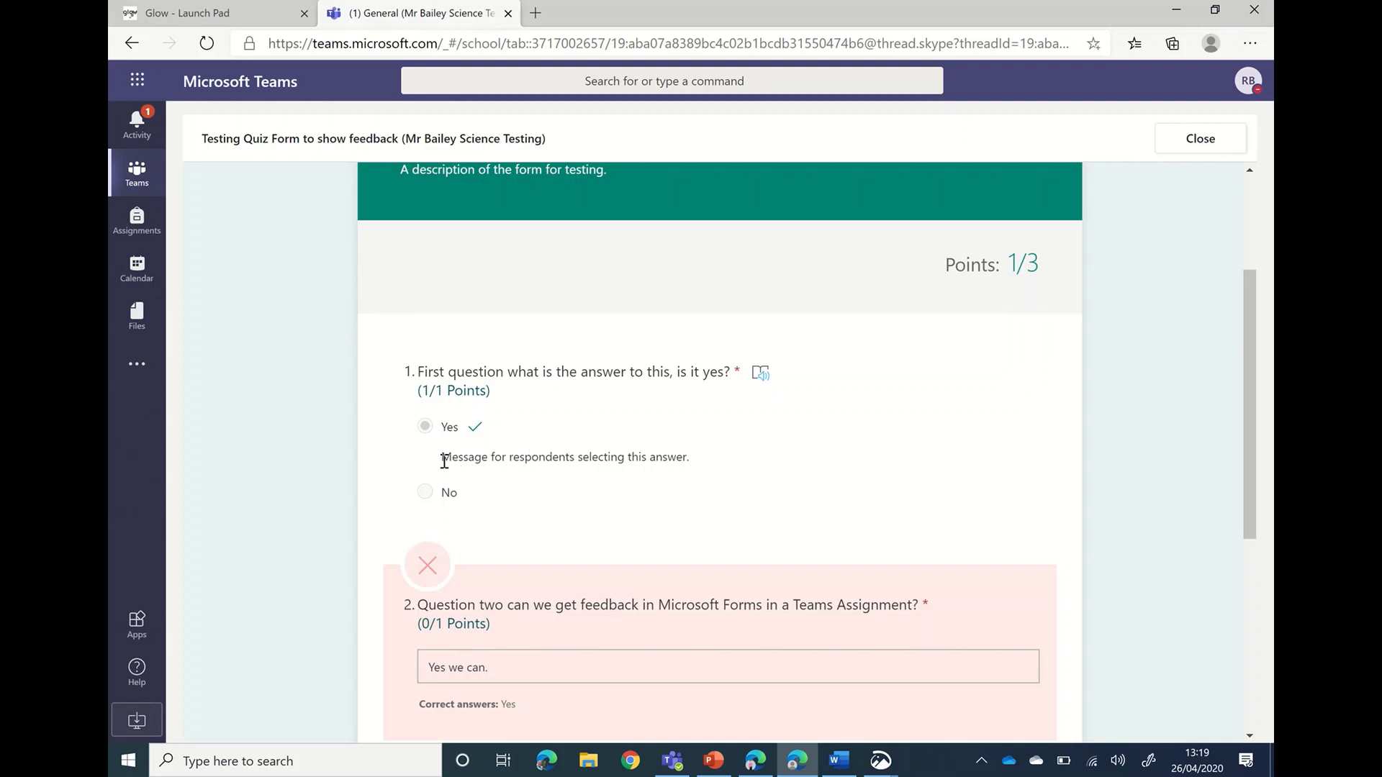
{"action": "scroll", "coordinate": [682, 455], "scroll_direction": "down", "scroll_amount": 2}
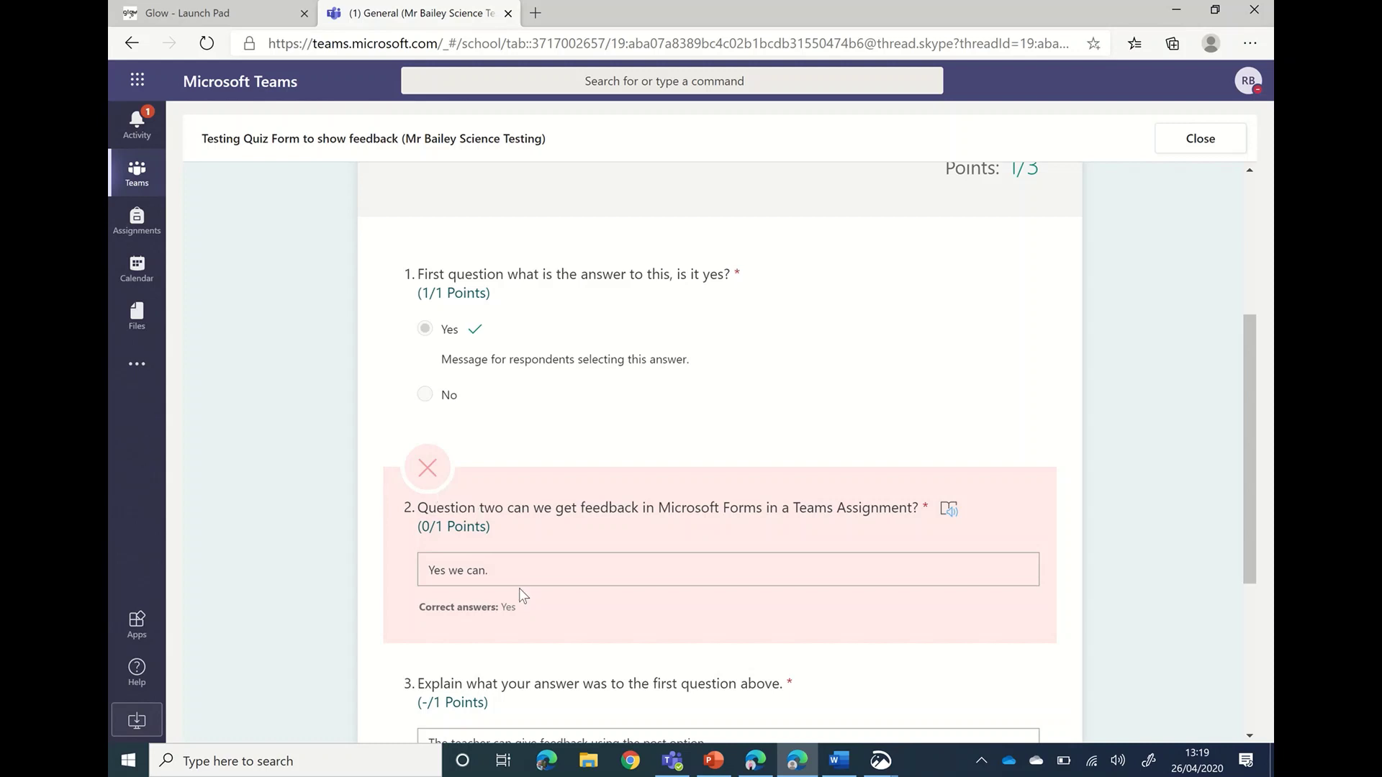
{"action": "scroll", "coordinate": [524, 596], "scroll_direction": "down", "scroll_amount": 2}
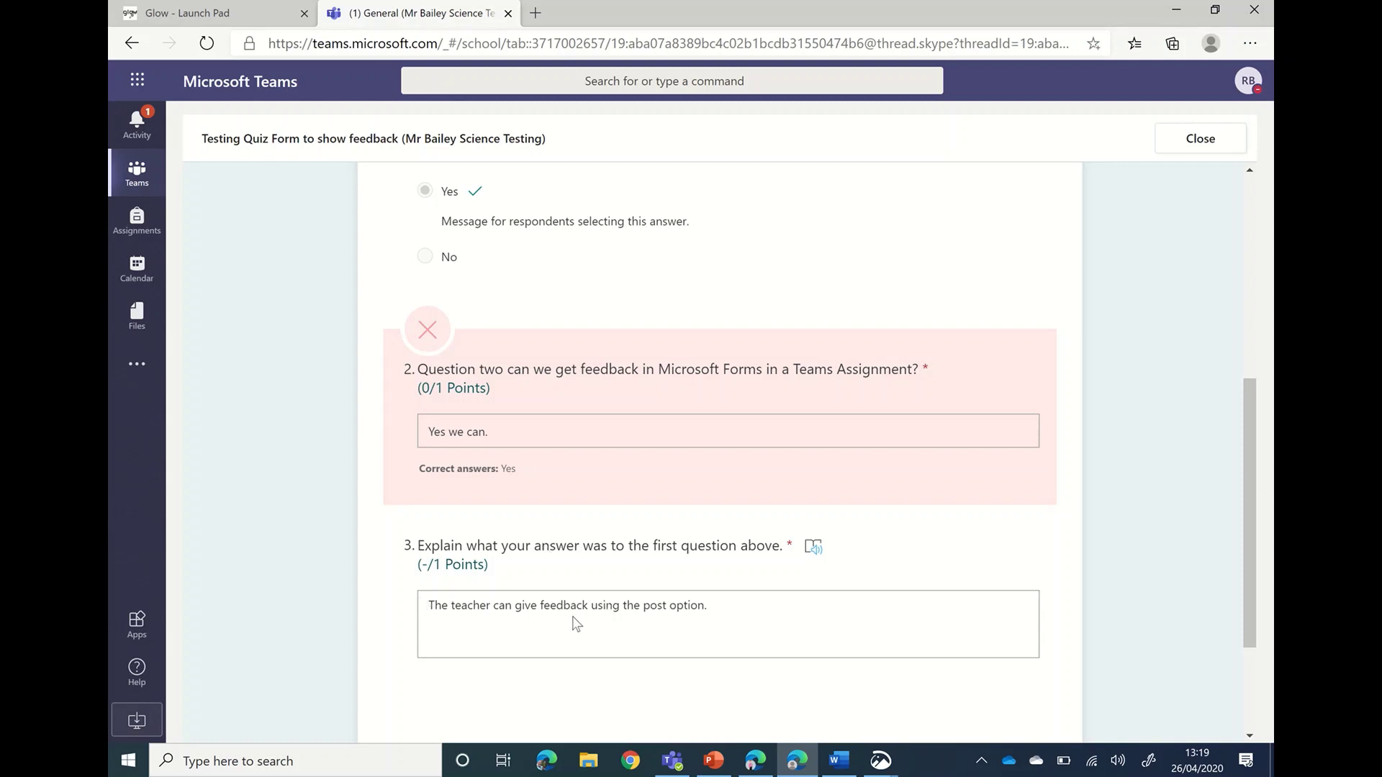
{"action": "scroll", "coordinate": [577, 623], "scroll_direction": "down", "scroll_amount": 2}
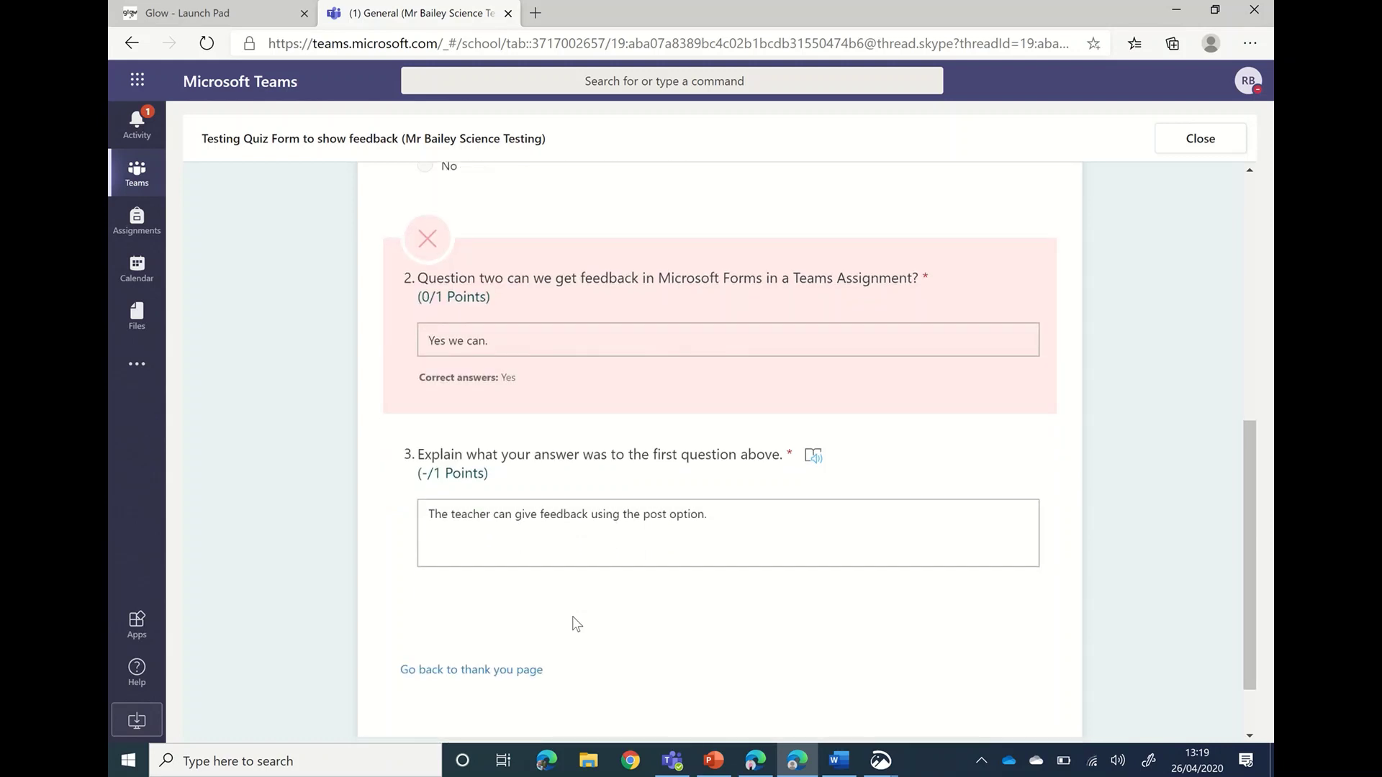
- Close the quiz results and reopen the attached form from the handed-in assignment
{"action": "left_click", "coordinate": [507, 682]}
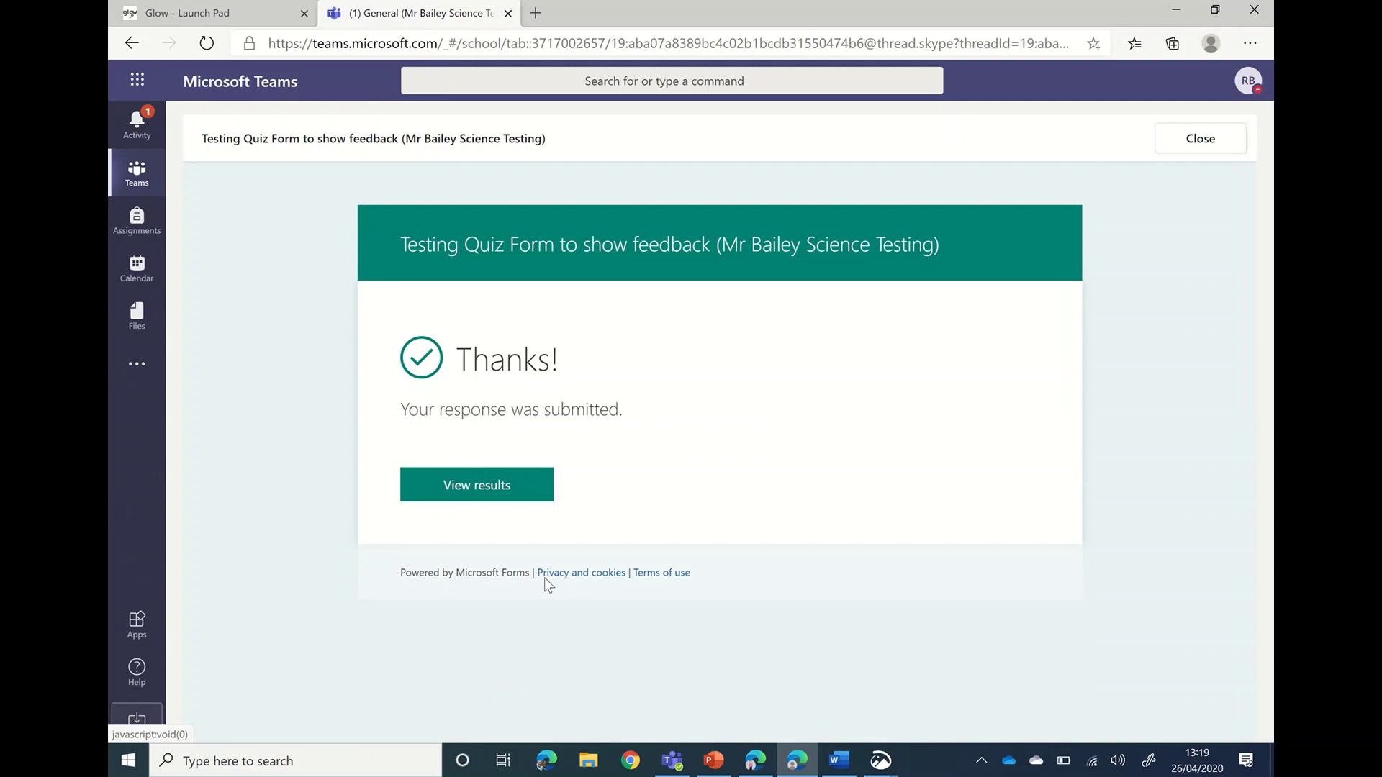
{"action": "left_click", "coordinate": [482, 497]}
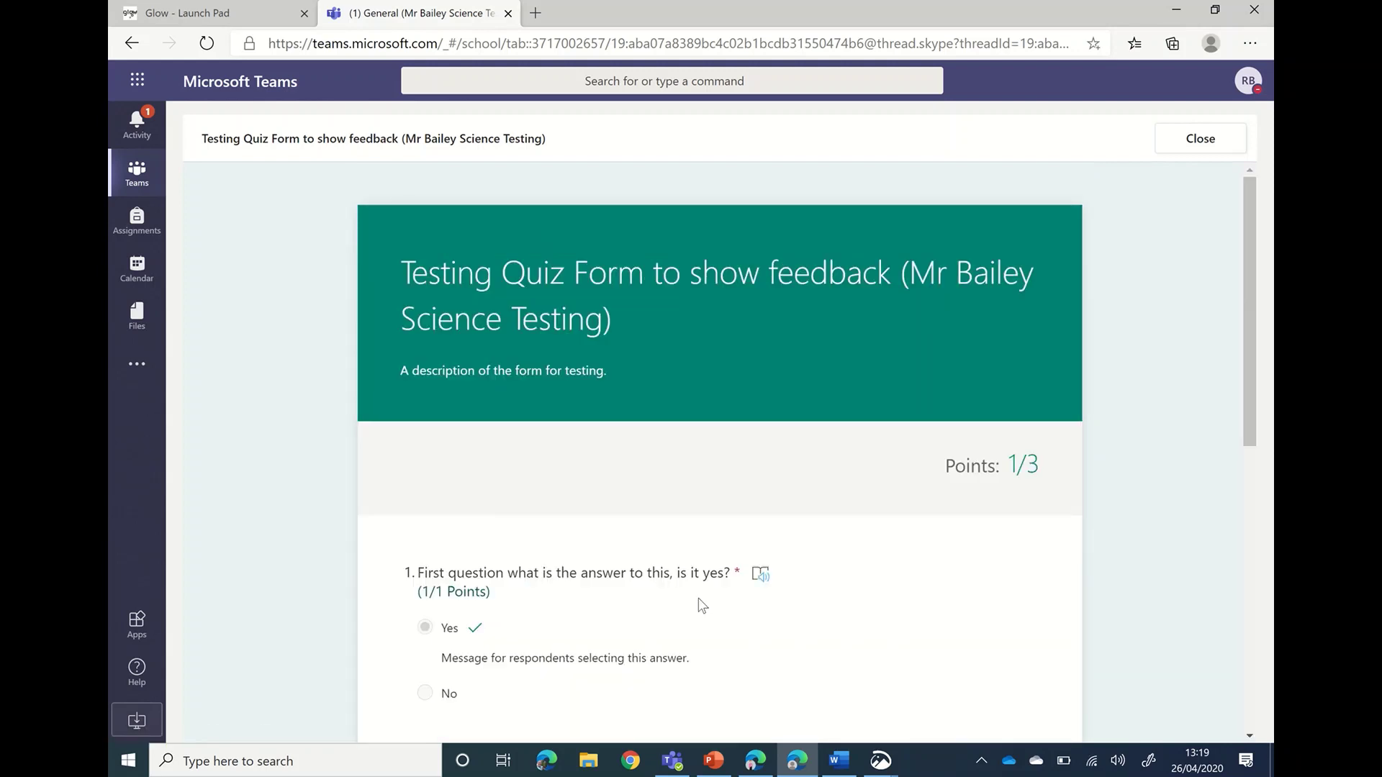
{"action": "left_click", "coordinate": [1183, 162]}
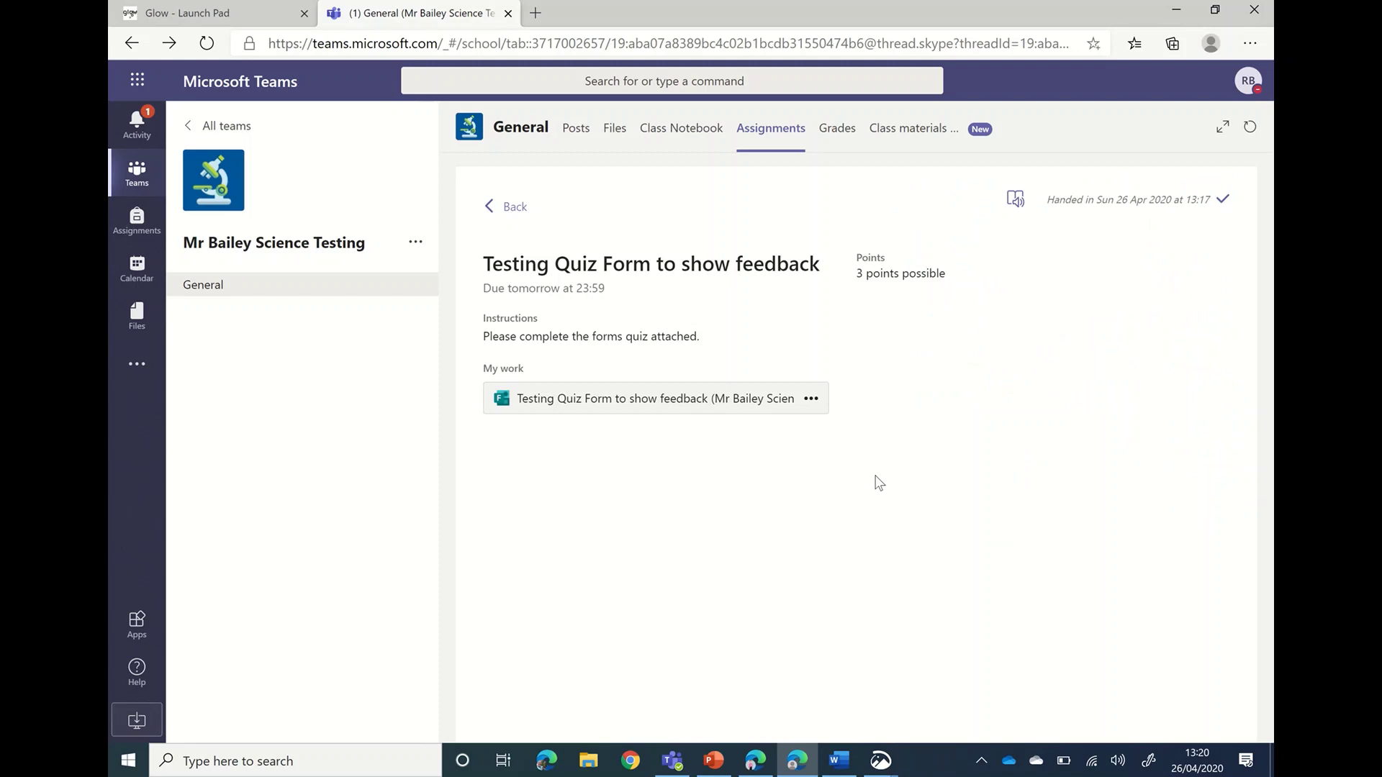
{"action": "left_click", "coordinate": [677, 411]}
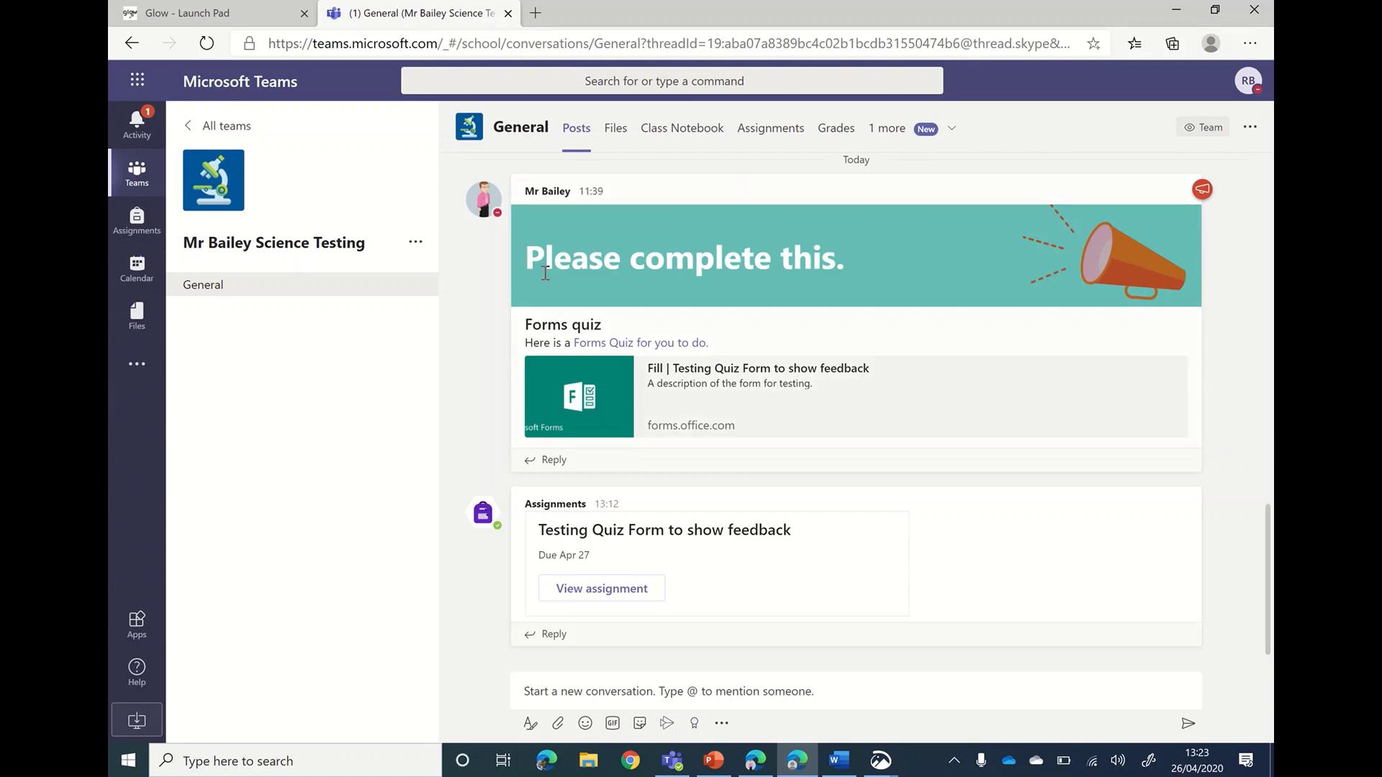
- Show the class grades, where the quiz is listed as Returned with 3/3 points
{"action": "left_click", "coordinate": [830, 136]}
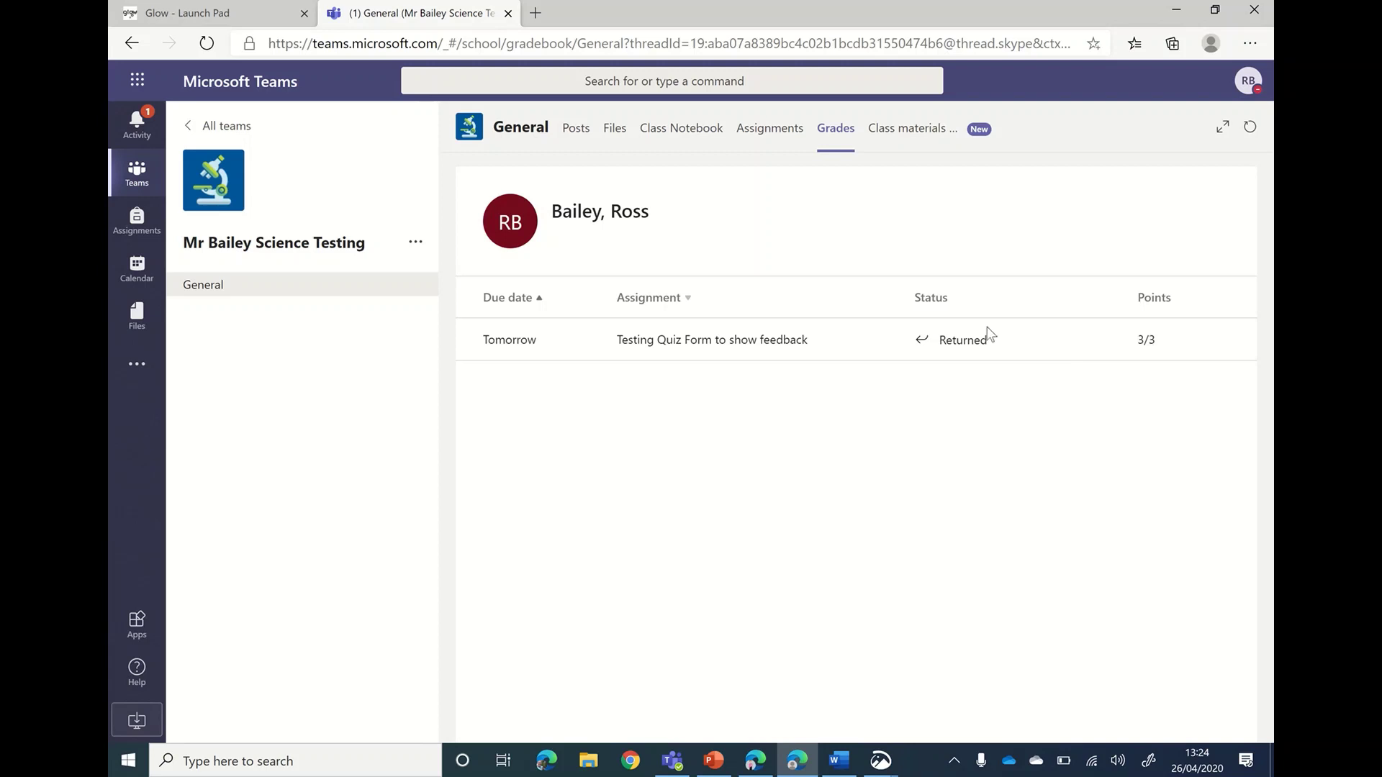
- Open the returned quiz assignment from its General post, showing 'Great job in this Quiz.' and 3/3
{"action": "left_click", "coordinate": [771, 133]}
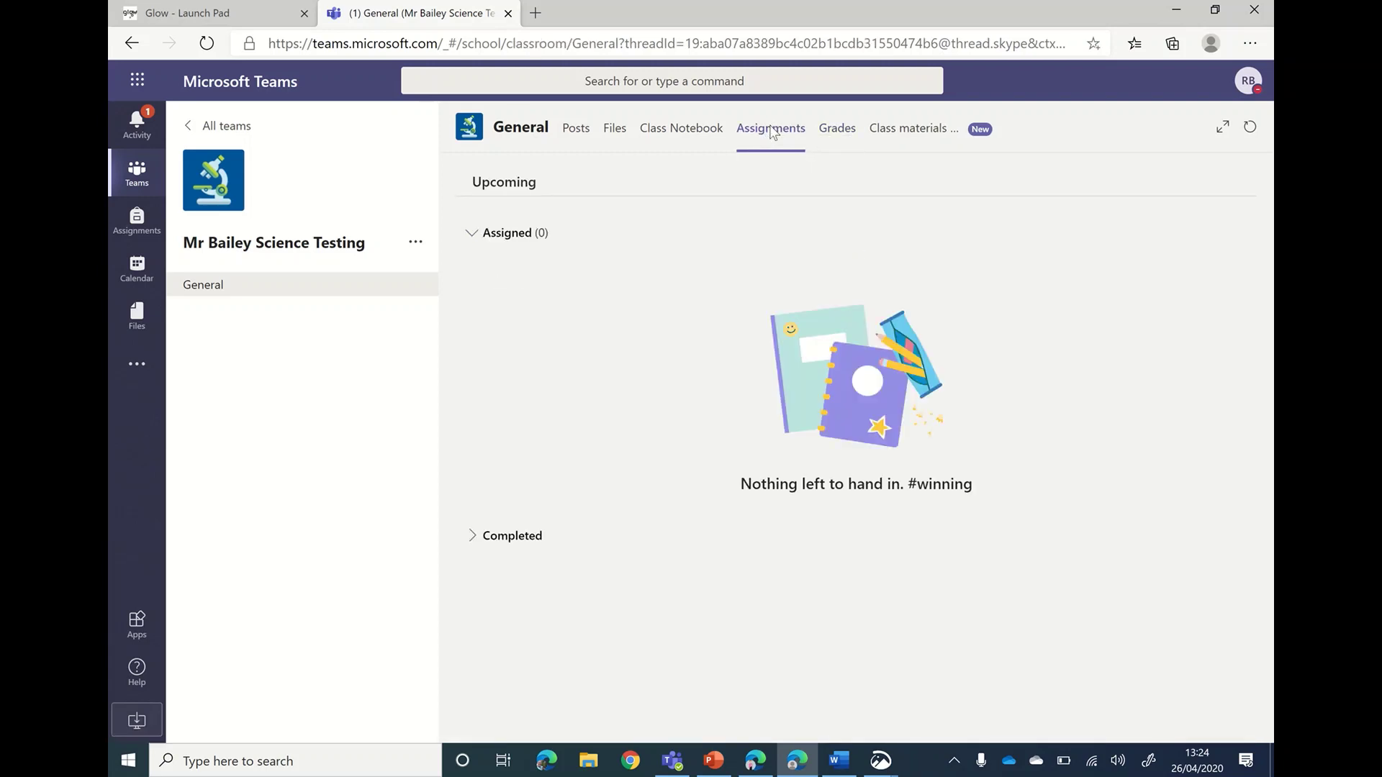
{"action": "left_click", "coordinate": [485, 541]}
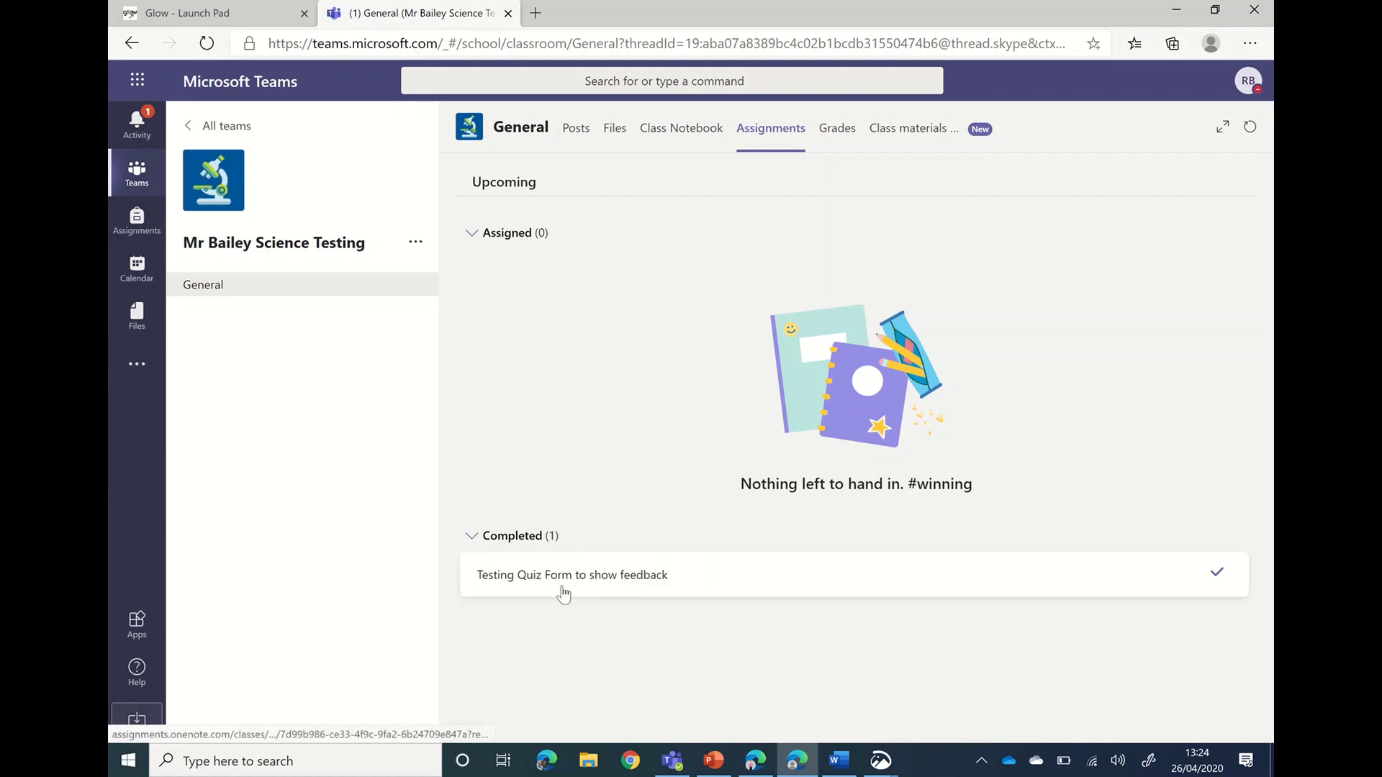
{"action": "left_click", "coordinate": [218, 288]}
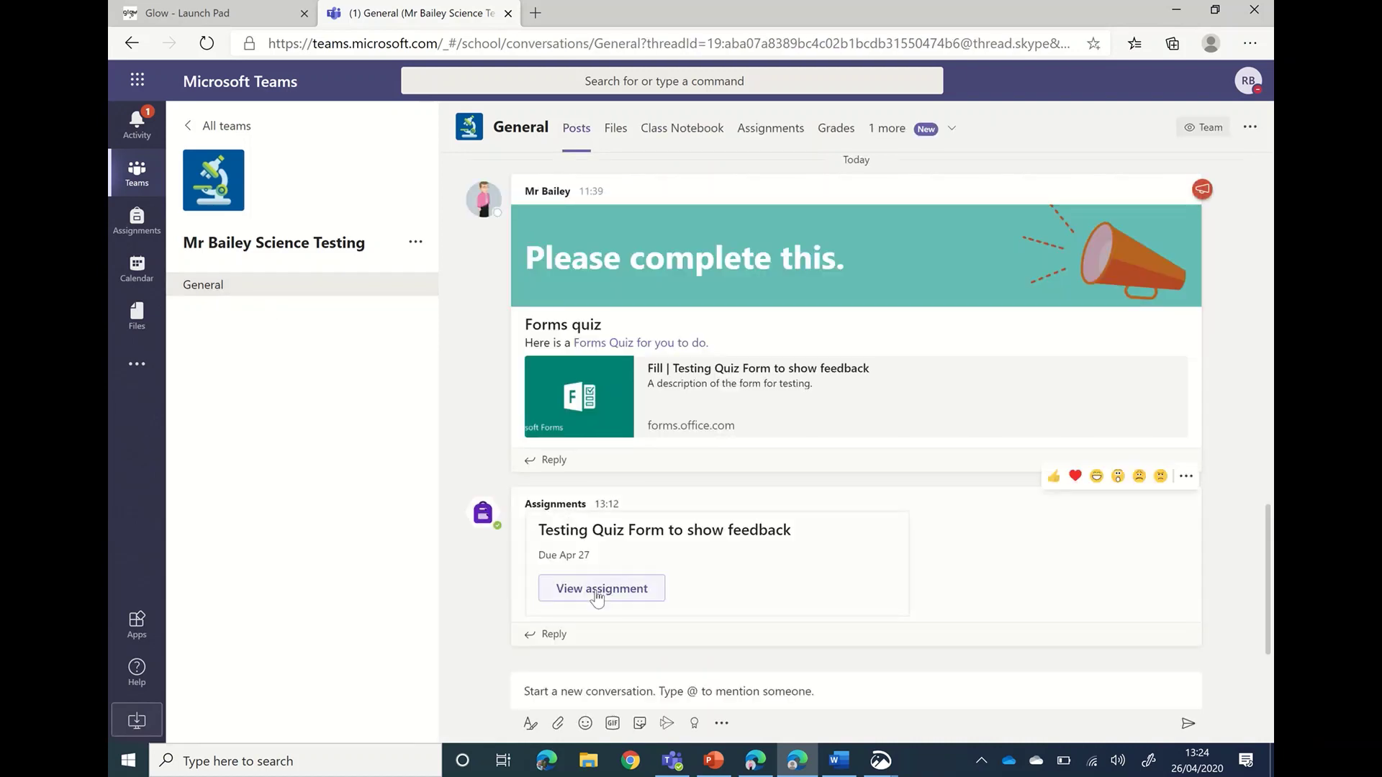
{"action": "left_click", "coordinate": [619, 591]}
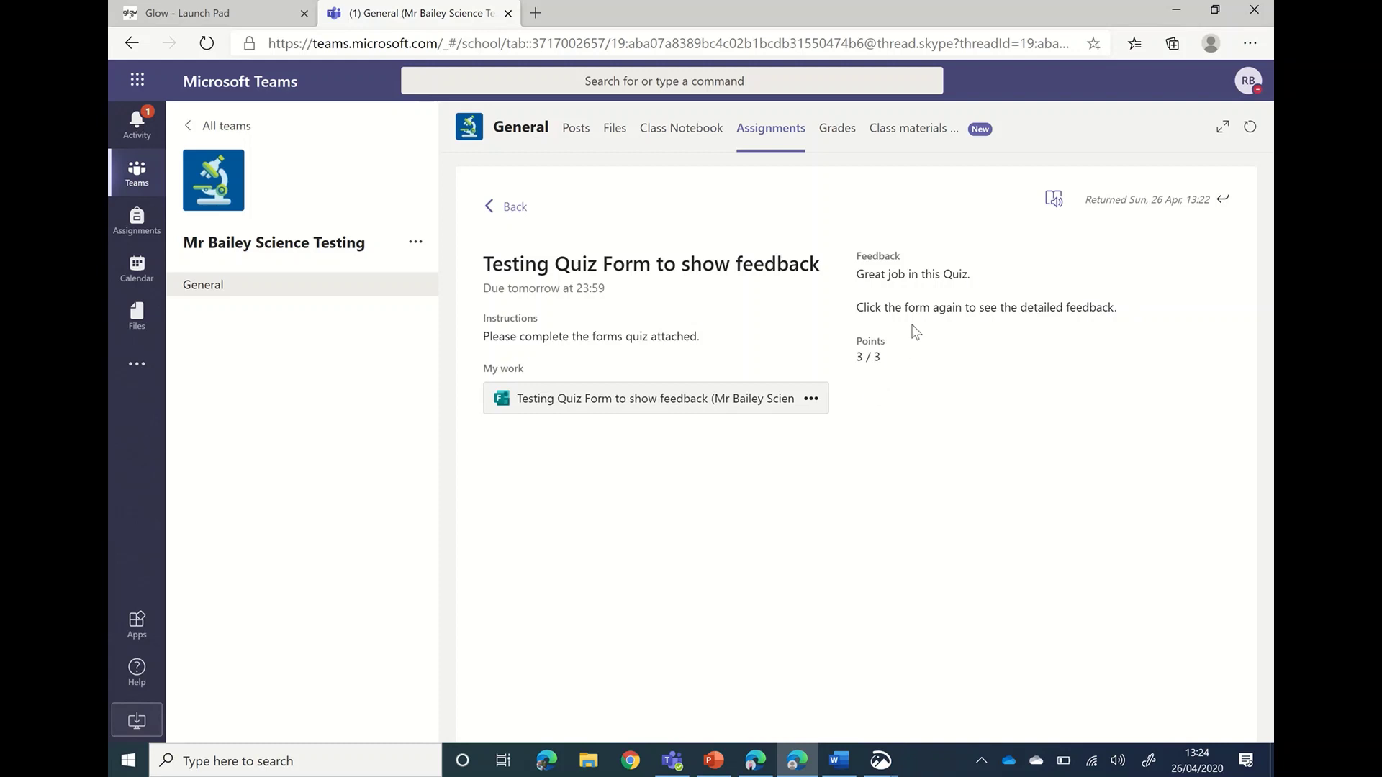
- Open the submitted form and read each question's 1/1 score and feedback comment
{"action": "left_click", "coordinate": [756, 408]}
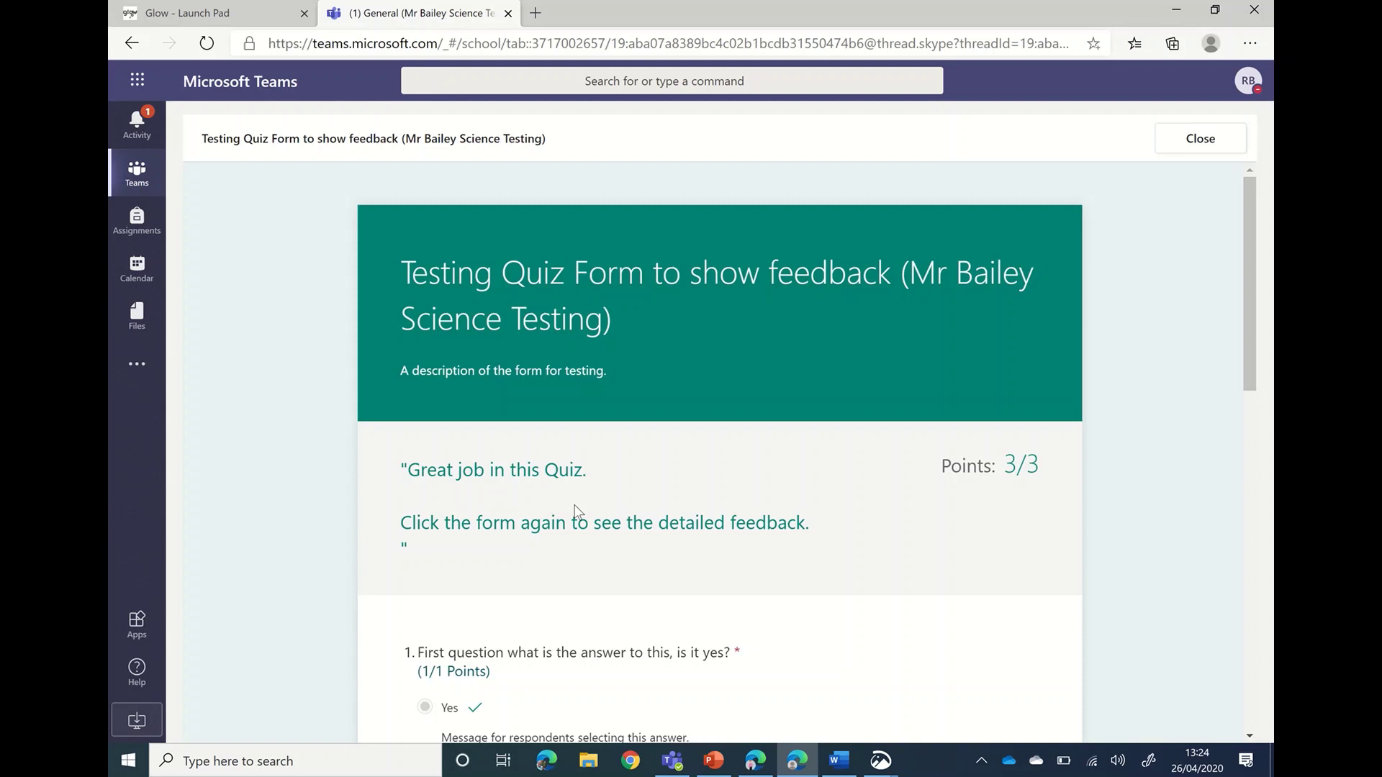
{"action": "scroll", "coordinate": [575, 510], "scroll_direction": "down", "scroll_amount": 1}
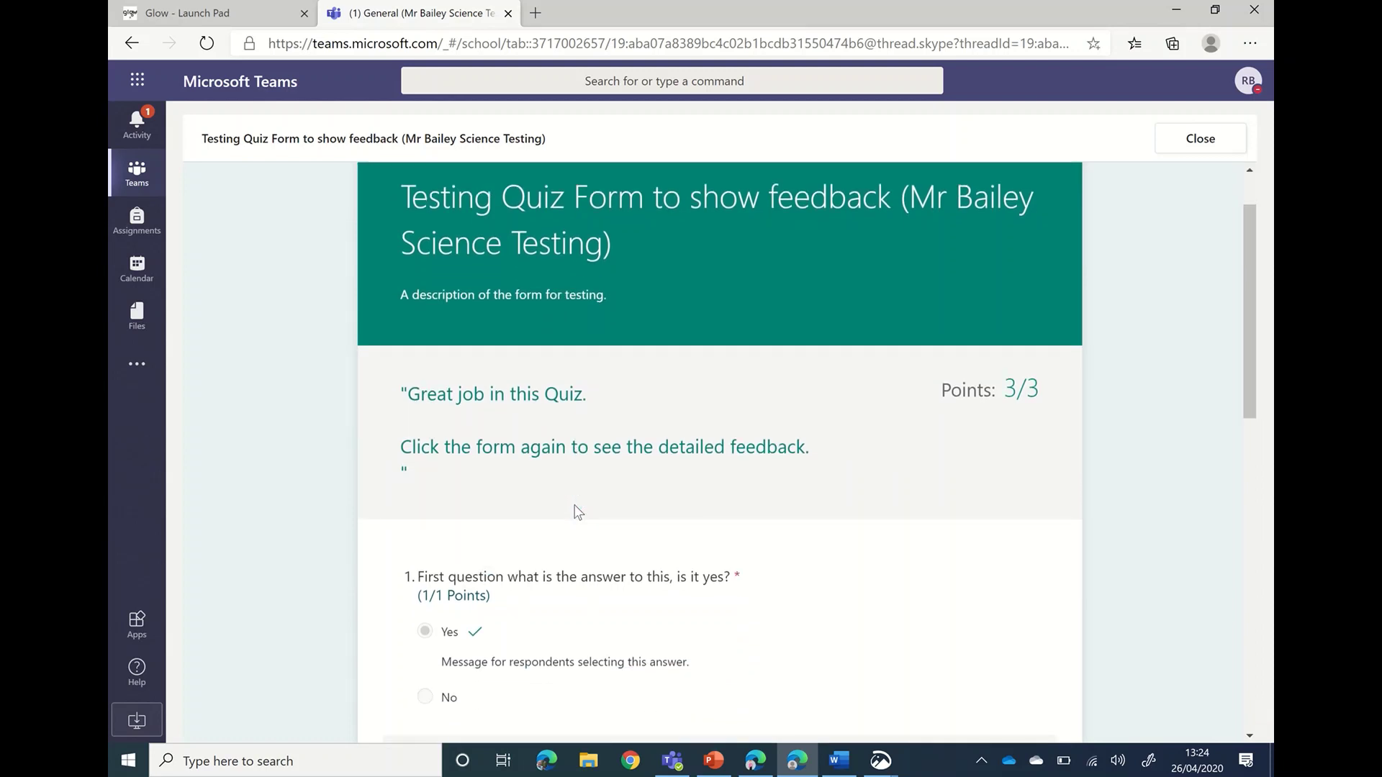
{"action": "scroll", "coordinate": [576, 511], "scroll_direction": "down", "scroll_amount": 2}
{"action": "scroll", "coordinate": [529, 533], "scroll_direction": "down", "scroll_amount": 1}
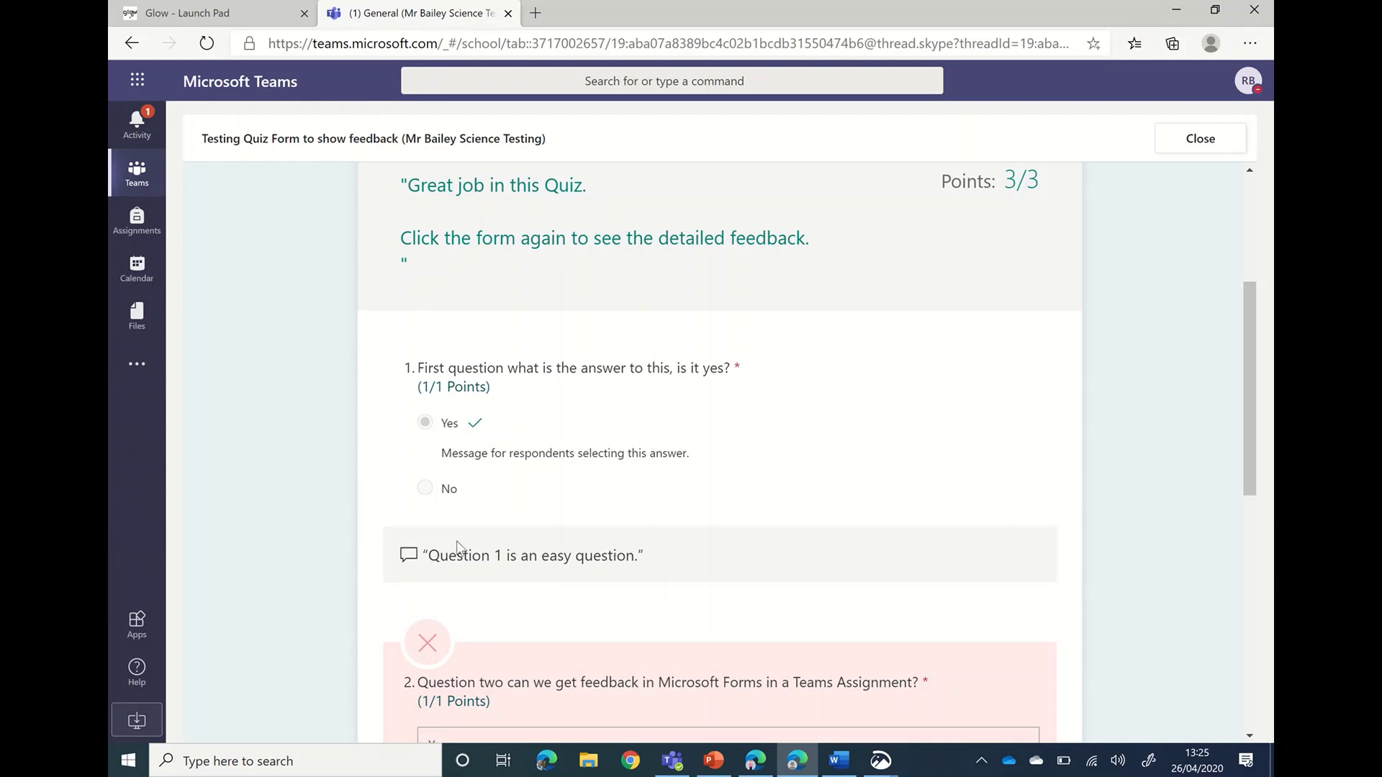
{"action": "scroll", "coordinate": [700, 556], "scroll_direction": "down", "scroll_amount": 3}
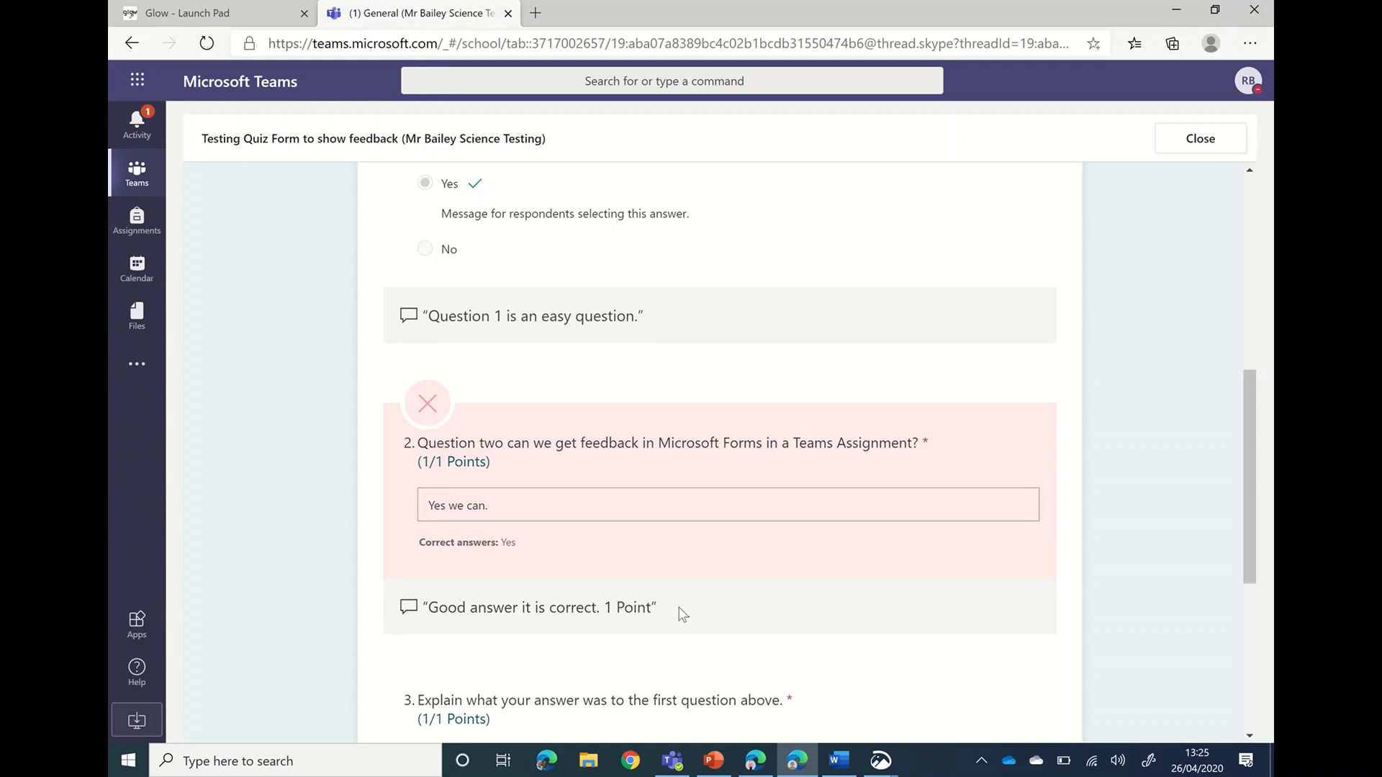
{"action": "scroll", "coordinate": [683, 613], "scroll_direction": "down", "scroll_amount": 2}
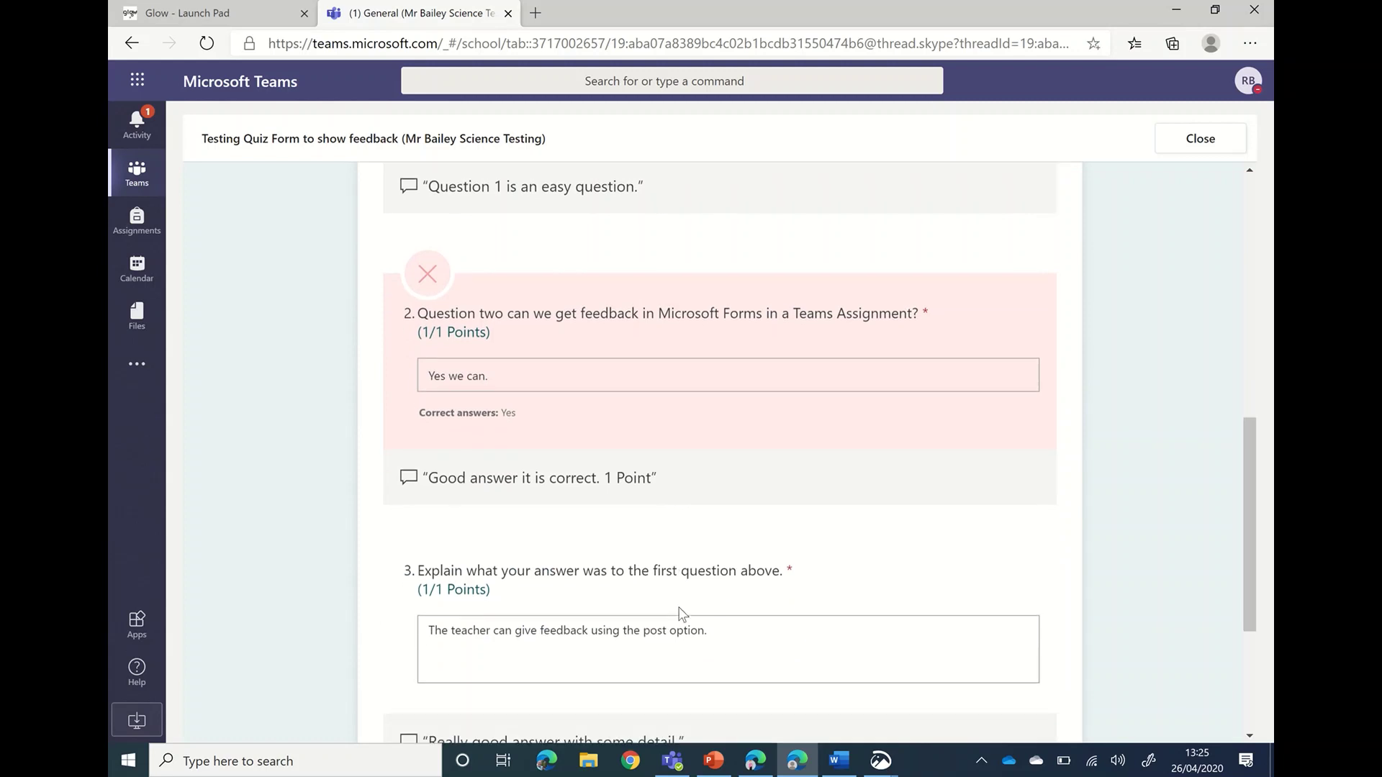
{"action": "scroll", "coordinate": [655, 573], "scroll_direction": "down", "scroll_amount": 1}
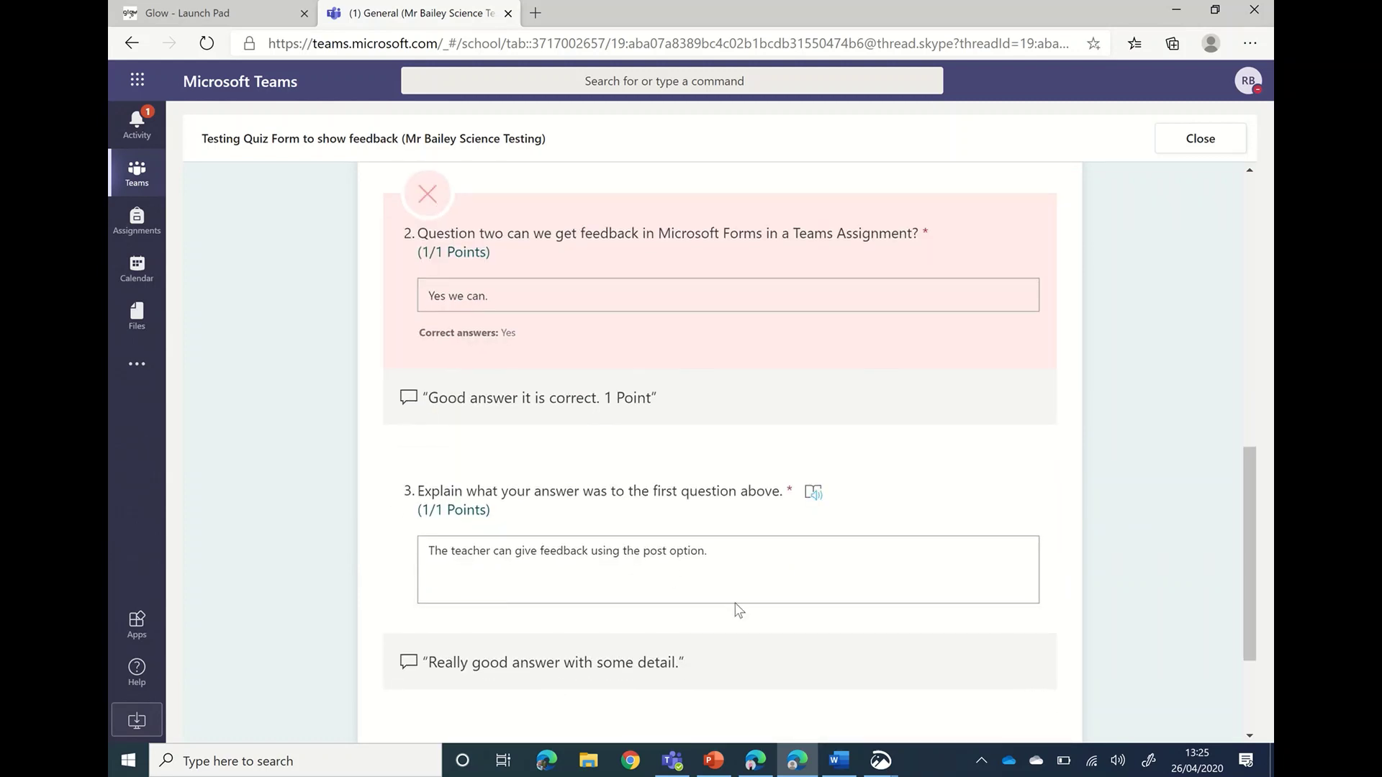
{"action": "scroll", "coordinate": [738, 610], "scroll_direction": "down", "scroll_amount": 1}
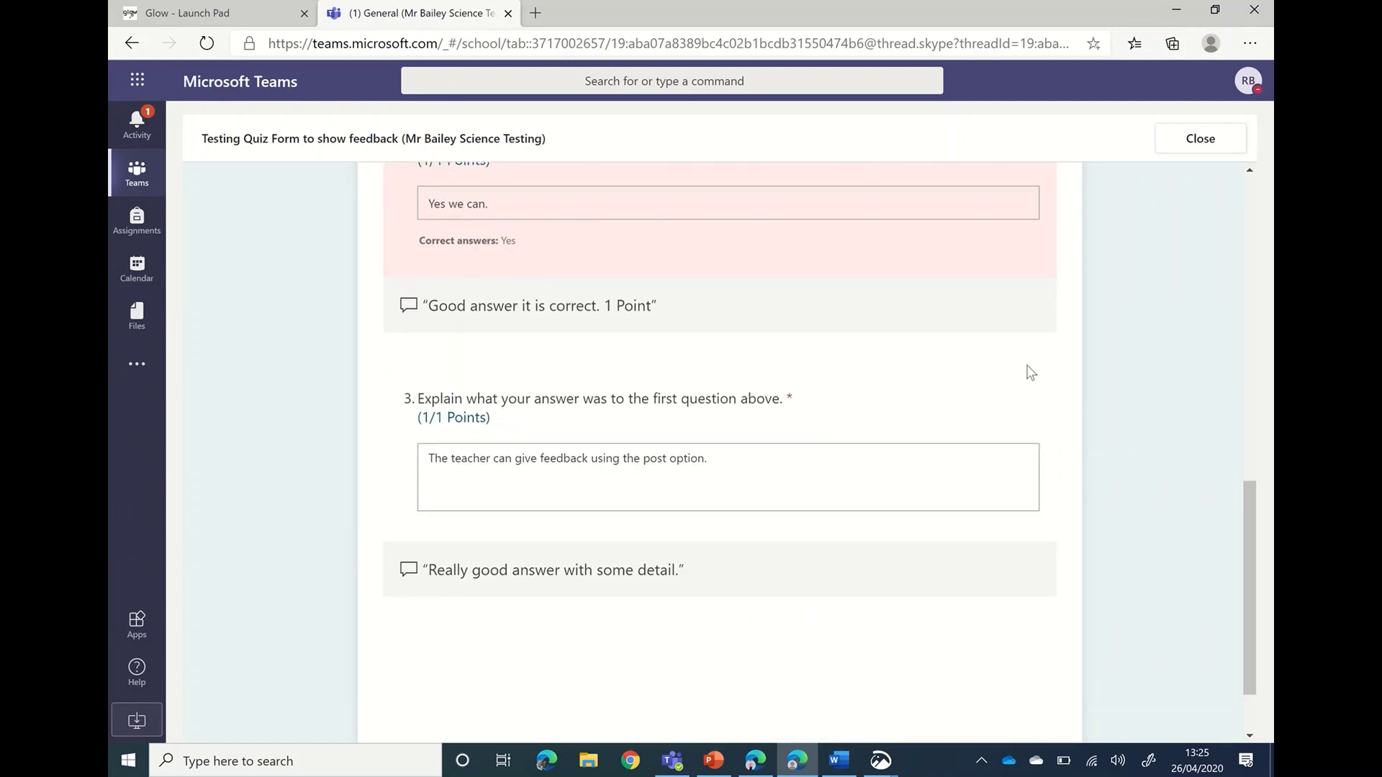
- Close the form and confirm in Grades that the quiz is returned with 3/3
{"action": "left_click", "coordinate": [1192, 142]}
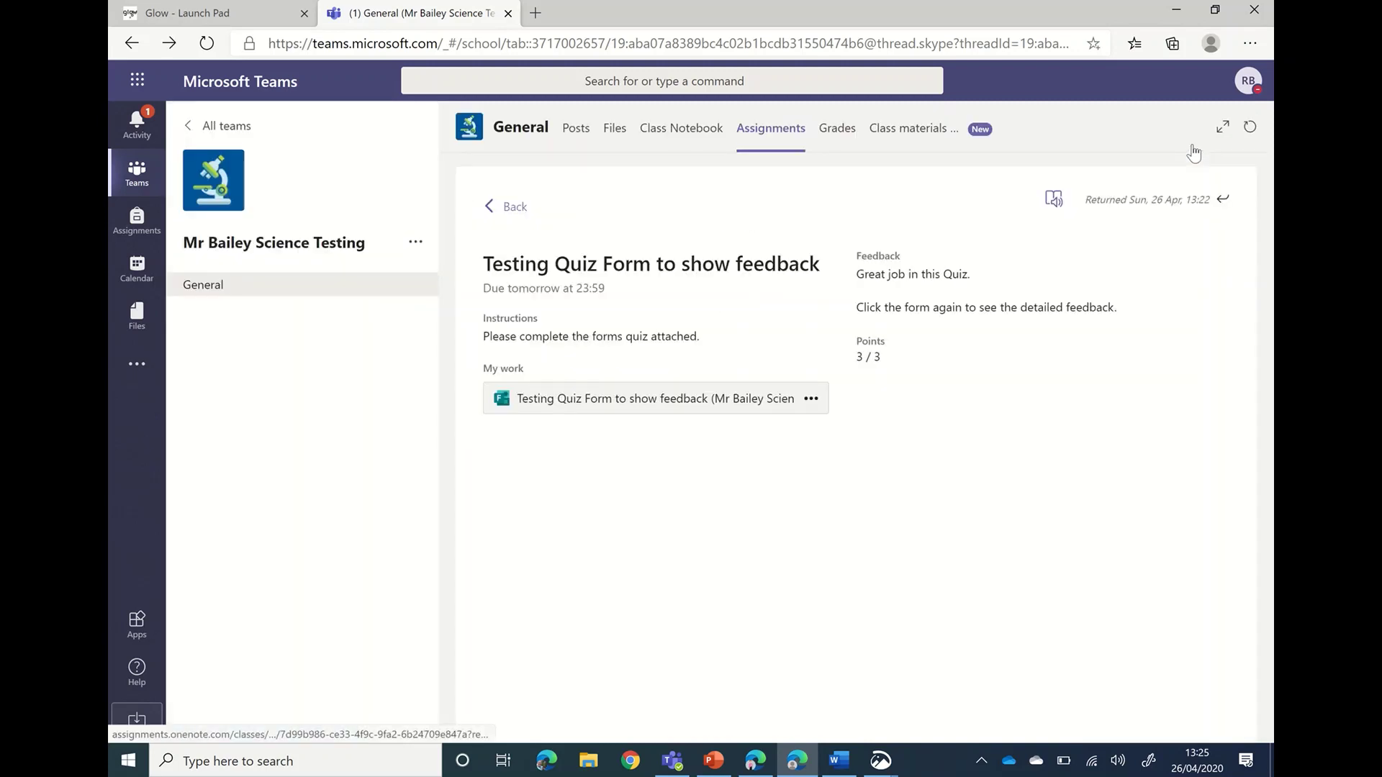
{"action": "left_click", "coordinate": [838, 137]}
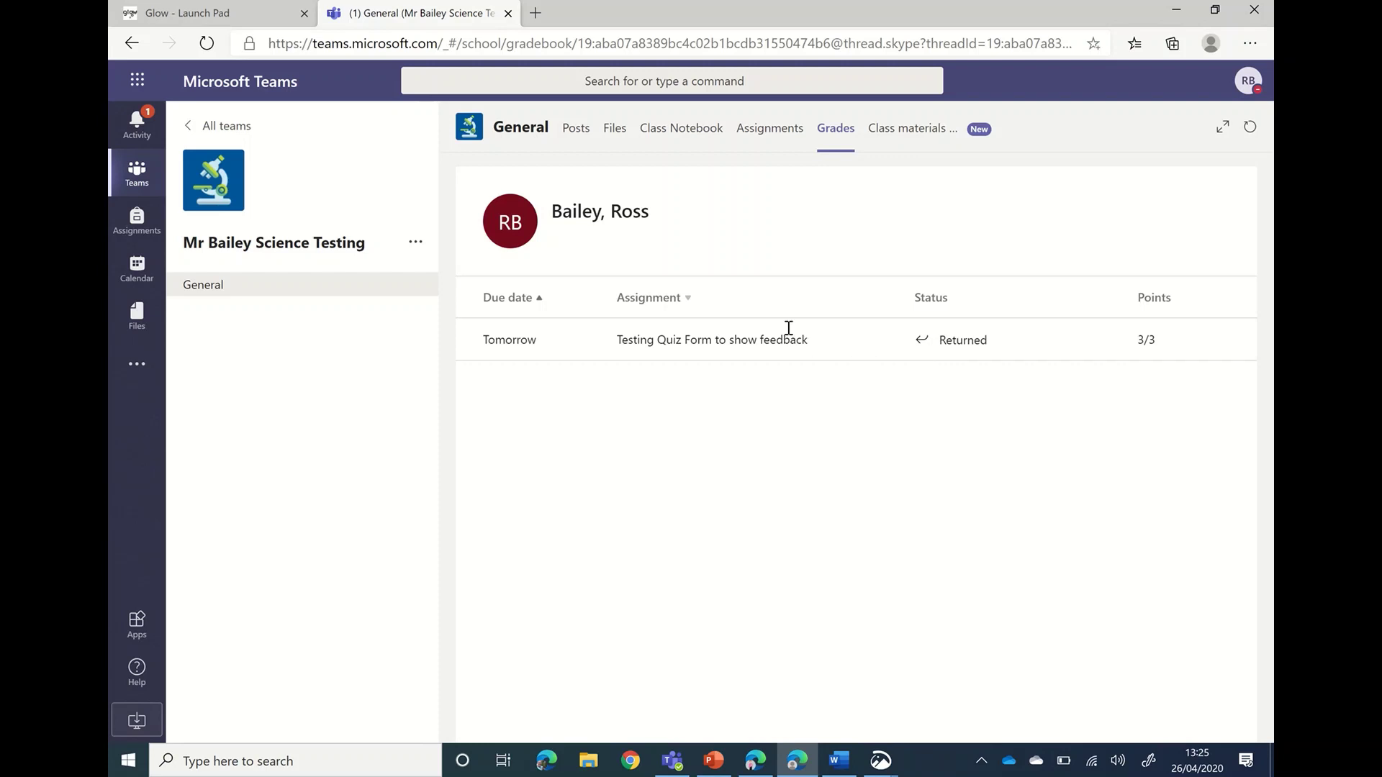
{"action": "left_click", "coordinate": [775, 135]}
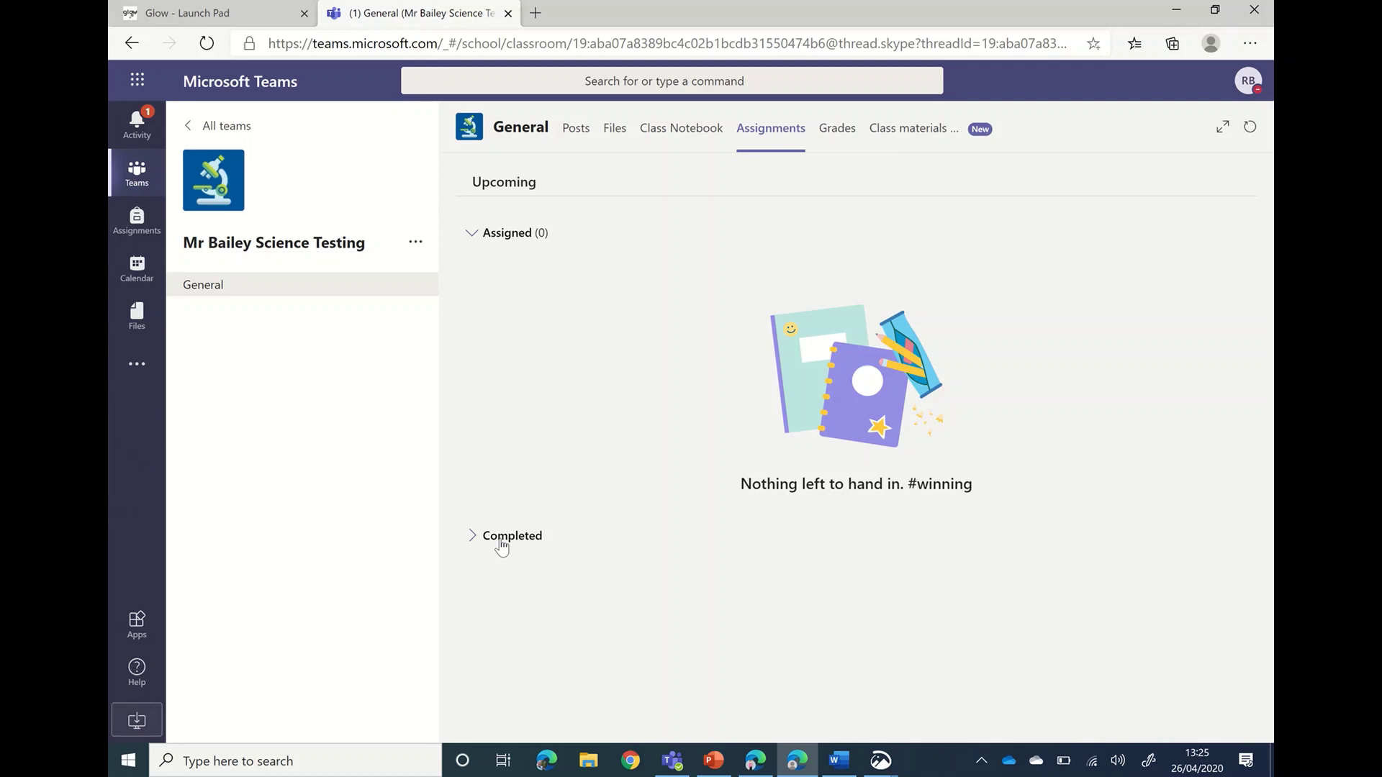
- Reopen the completed quiz's form showing 'Great job in this Quiz.', 3/3 and per-question comments
{"action": "left_click", "coordinate": [503, 541]}
{"action": "left_click", "coordinate": [571, 584]}
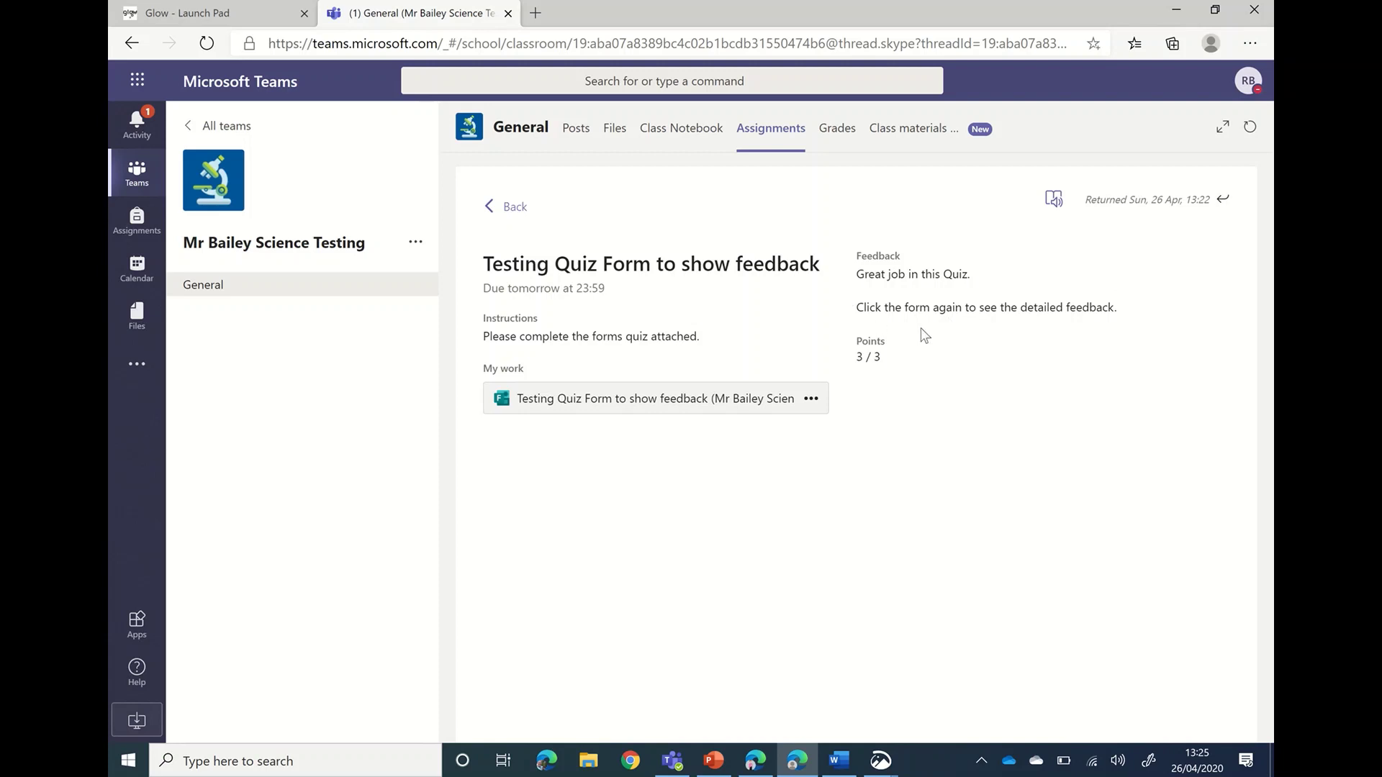
{"action": "left_click", "coordinate": [660, 415]}
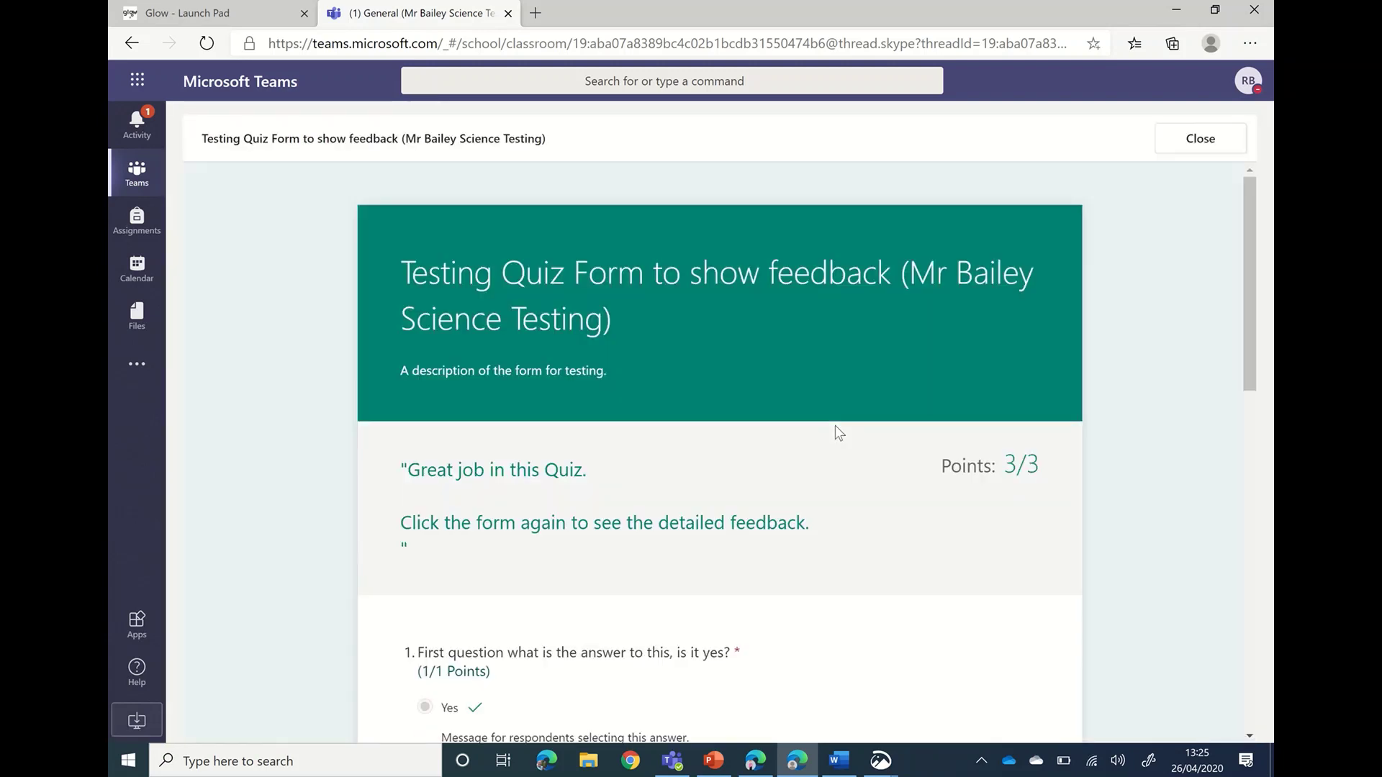
{"action": "scroll", "coordinate": [835, 425], "scroll_direction": "down", "scroll_amount": 2}
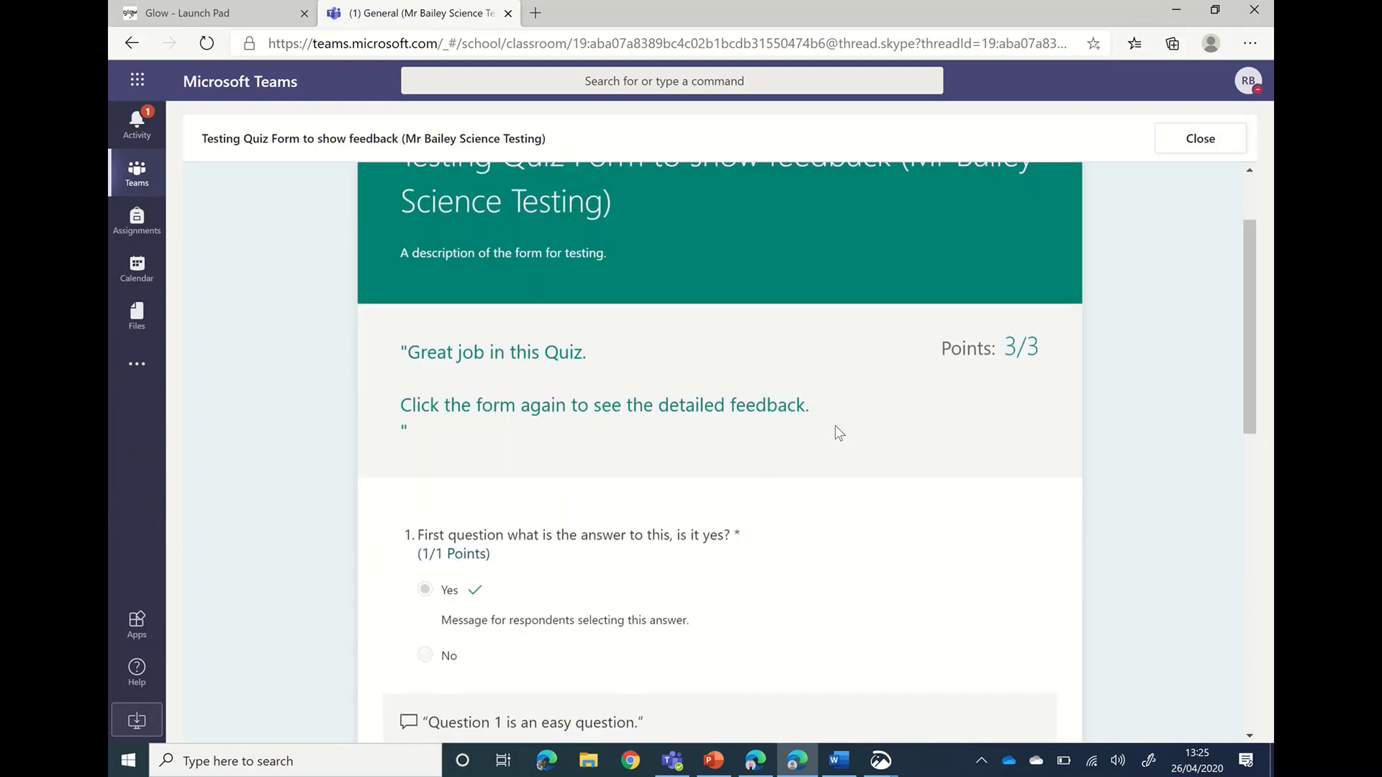
{"action": "scroll", "coordinate": [835, 425], "scroll_direction": "down", "scroll_amount": 5}
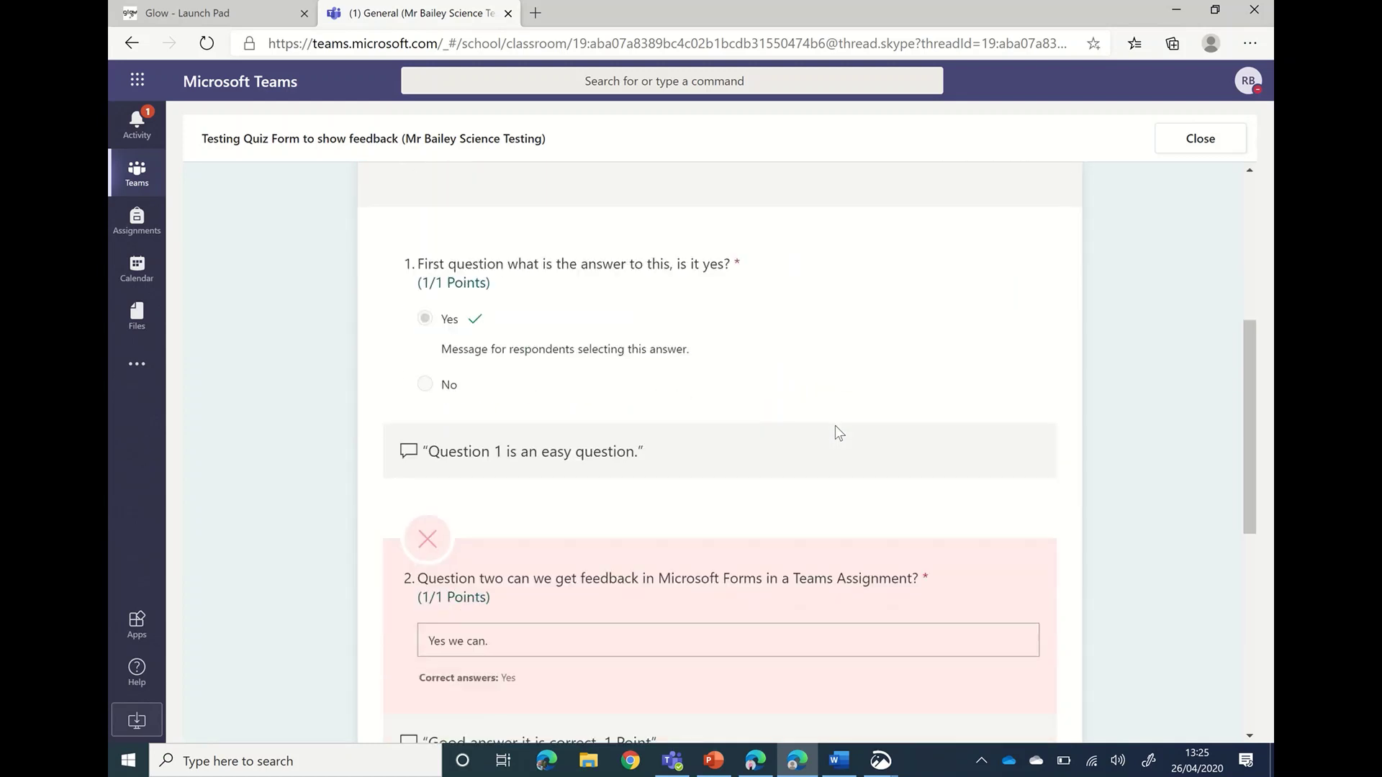
{"action": "scroll", "coordinate": [835, 425], "scroll_direction": "down", "scroll_amount": 2}
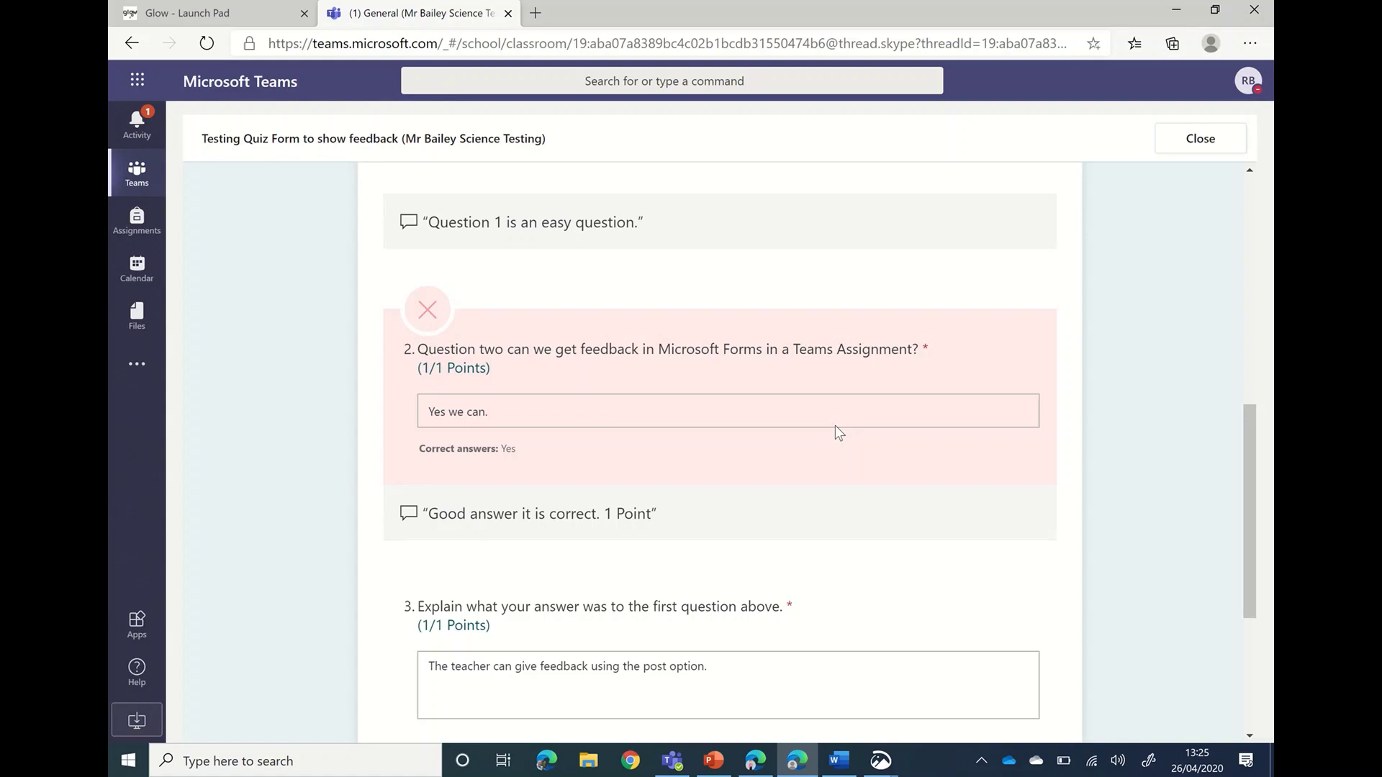